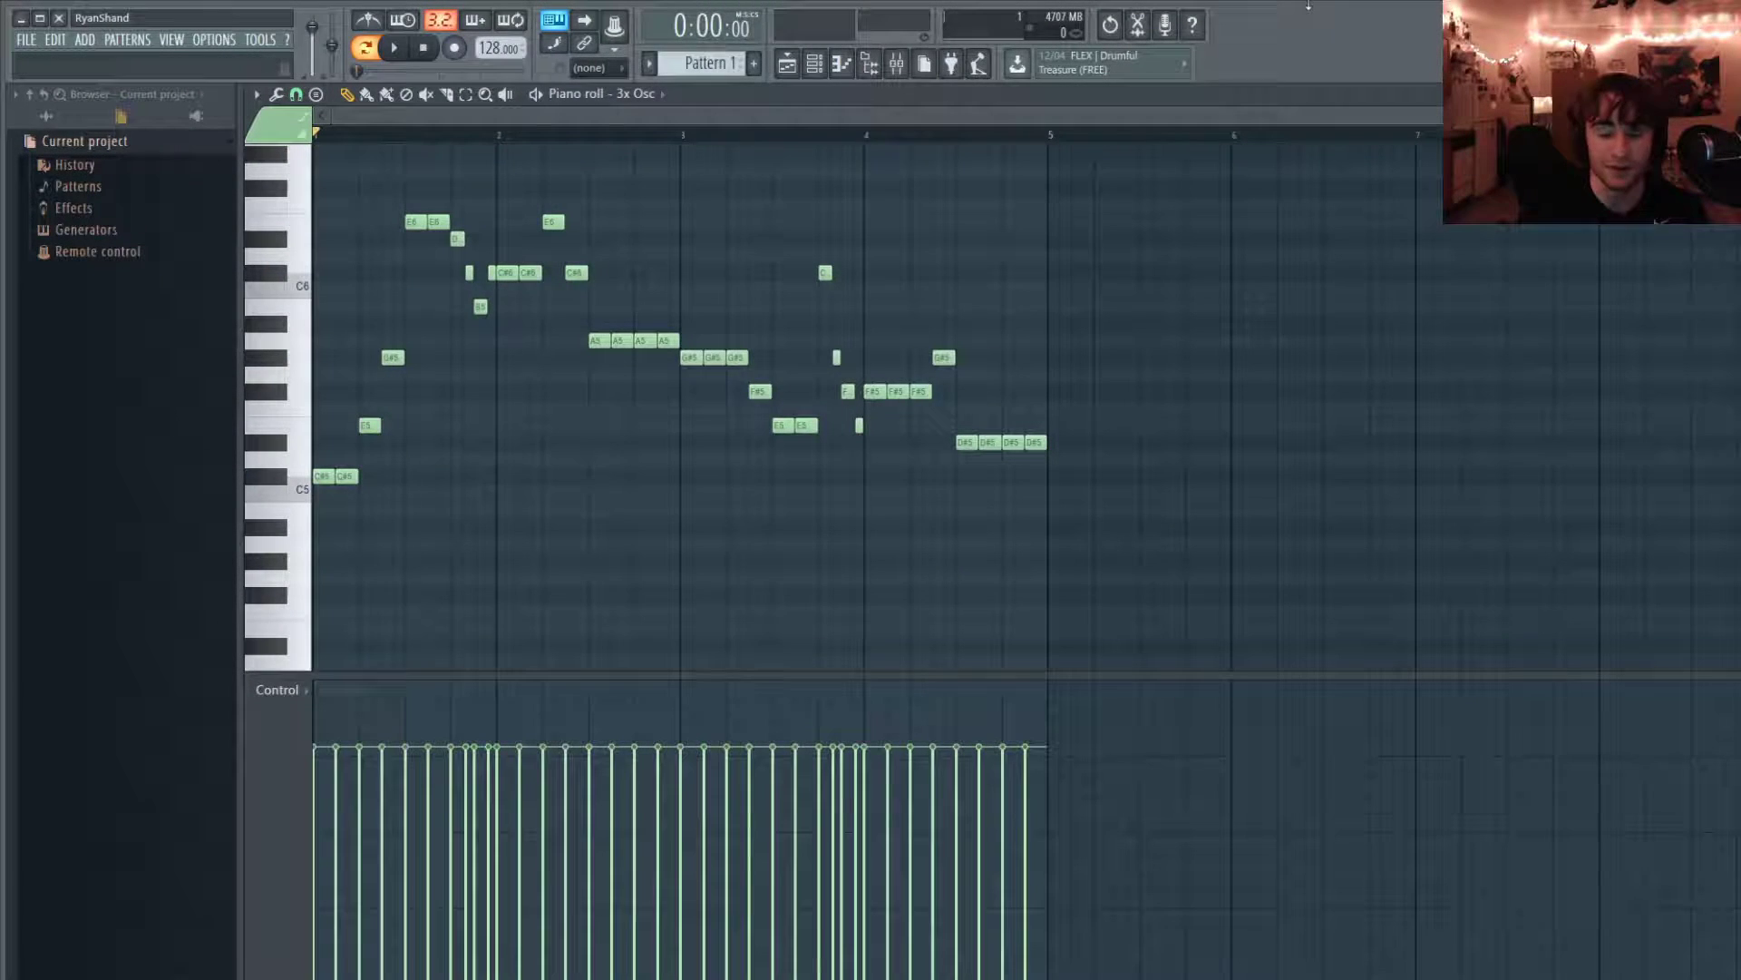
- Audition the melody, select all its notes, and bring up the playlist and instrument channel list
key(space)
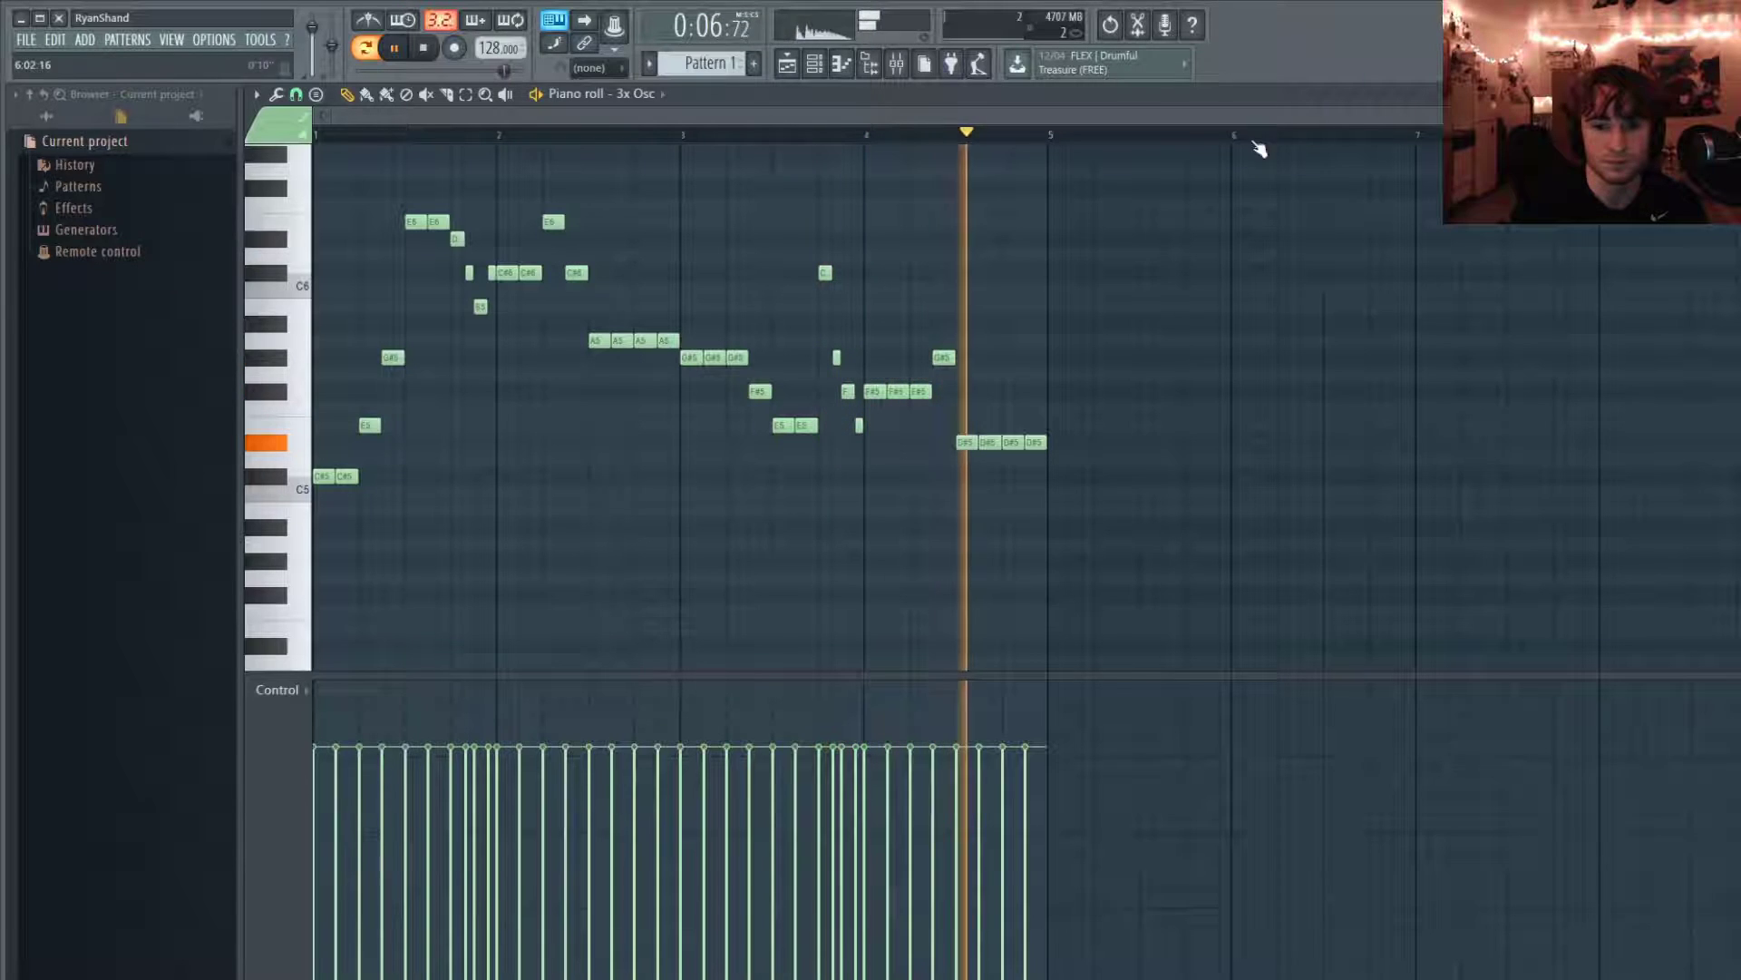
key(space)
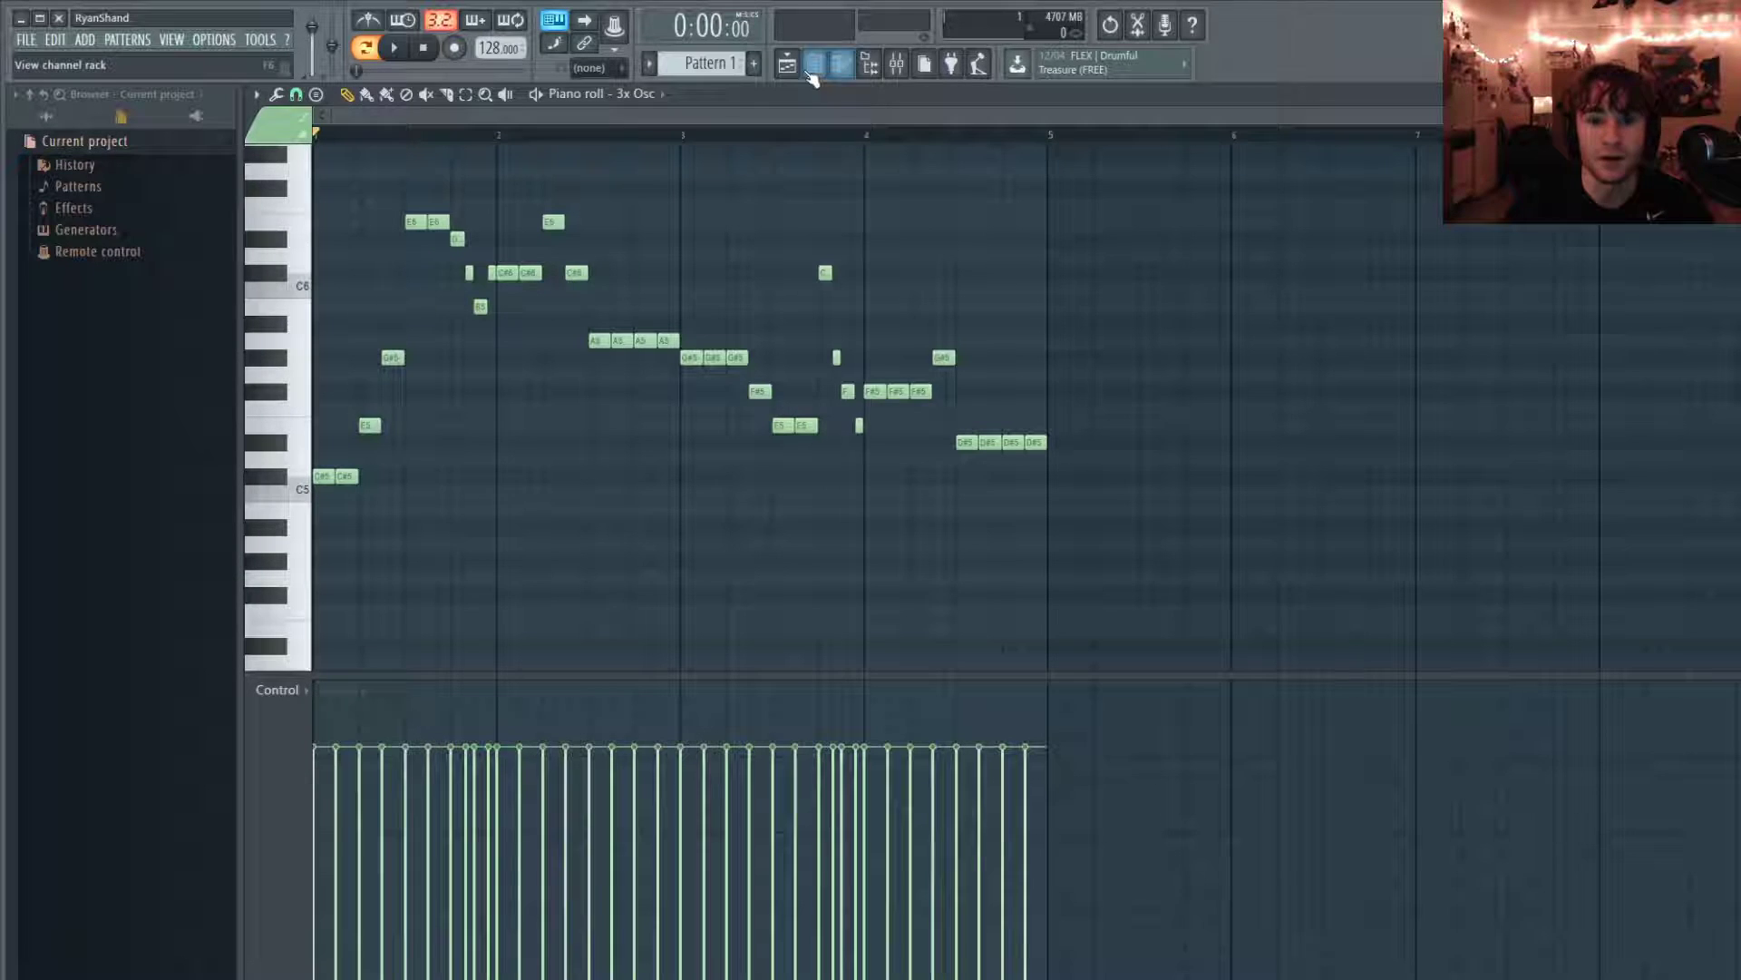
scroll(1075, 425, up, 2)
key(ctrl+a)
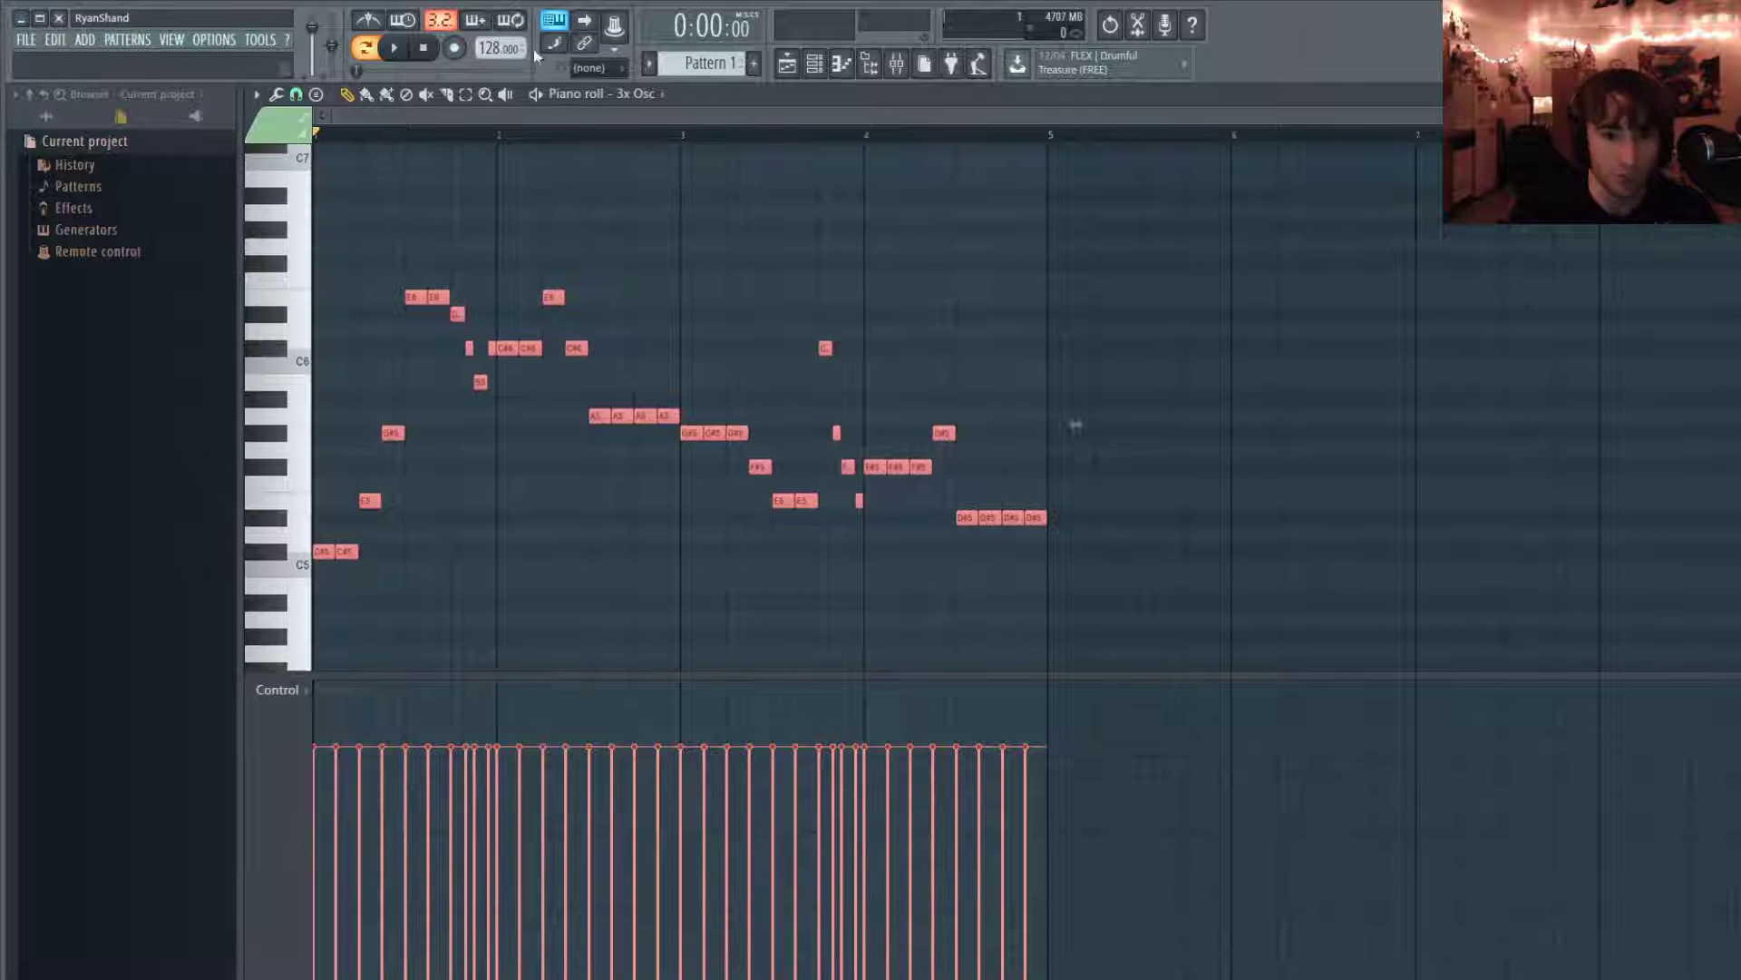
key(F5)
click(815, 63)
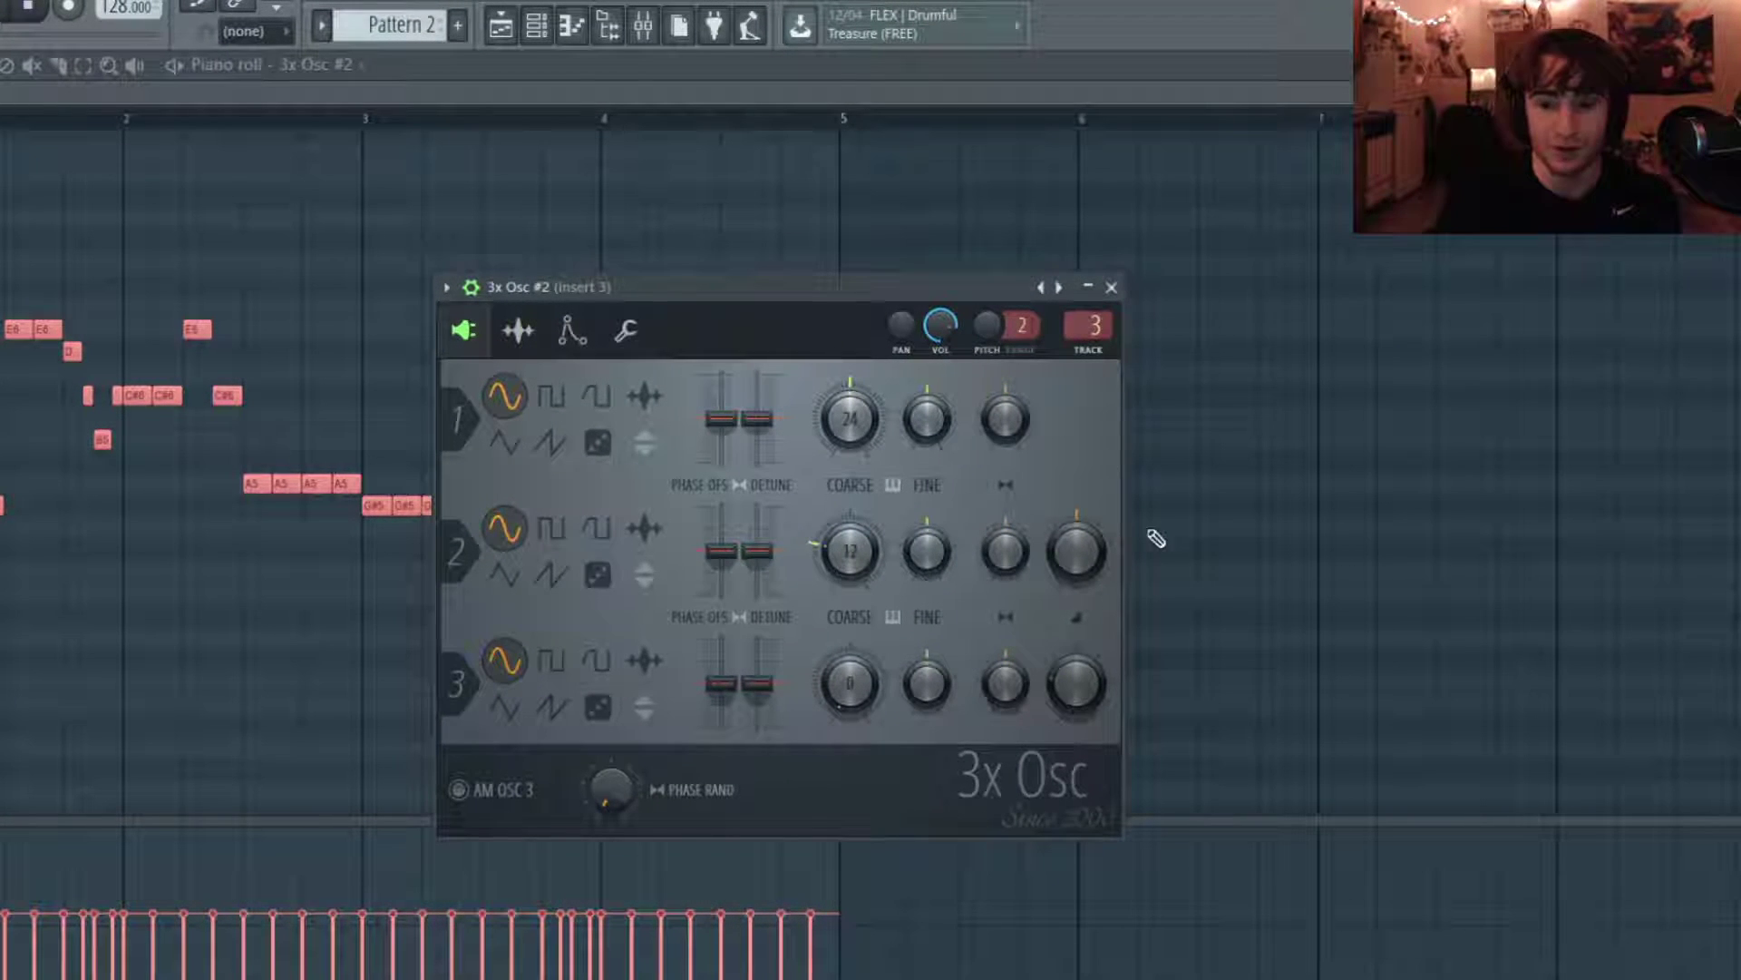
- Raise oscillator 3's mix level, make oscillators 1 and 3 saw waves and oscillator 2 square
drag(1070, 688, 1069, 646)
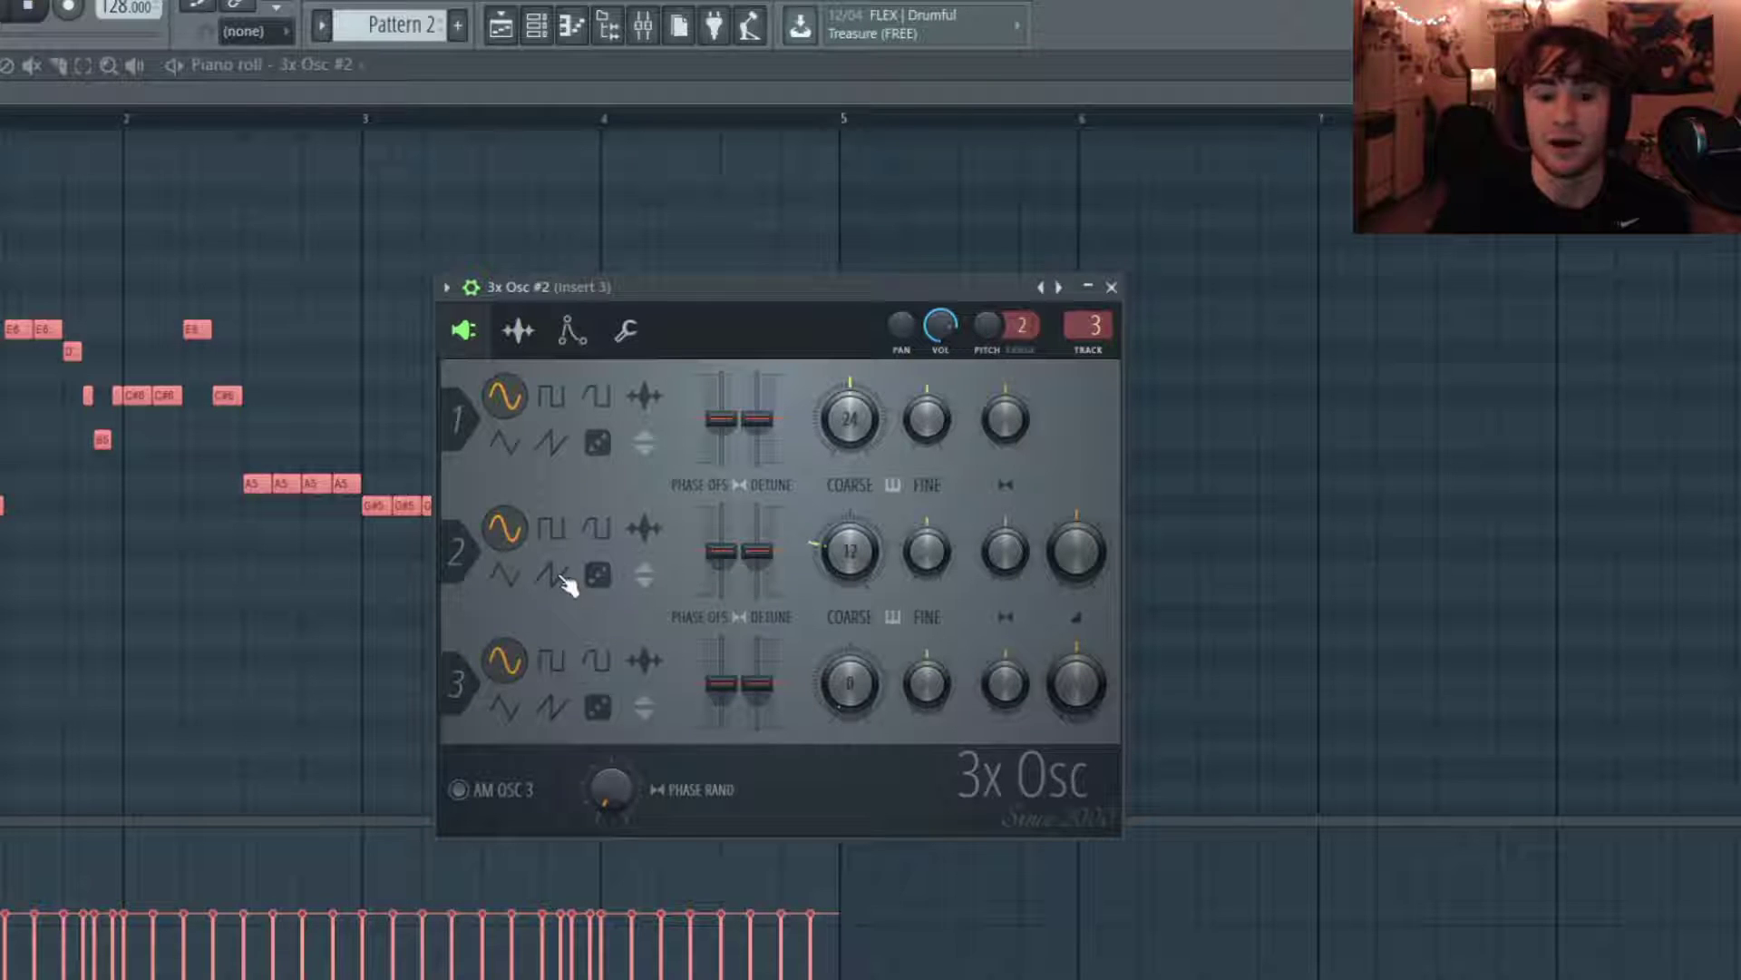
click(555, 441)
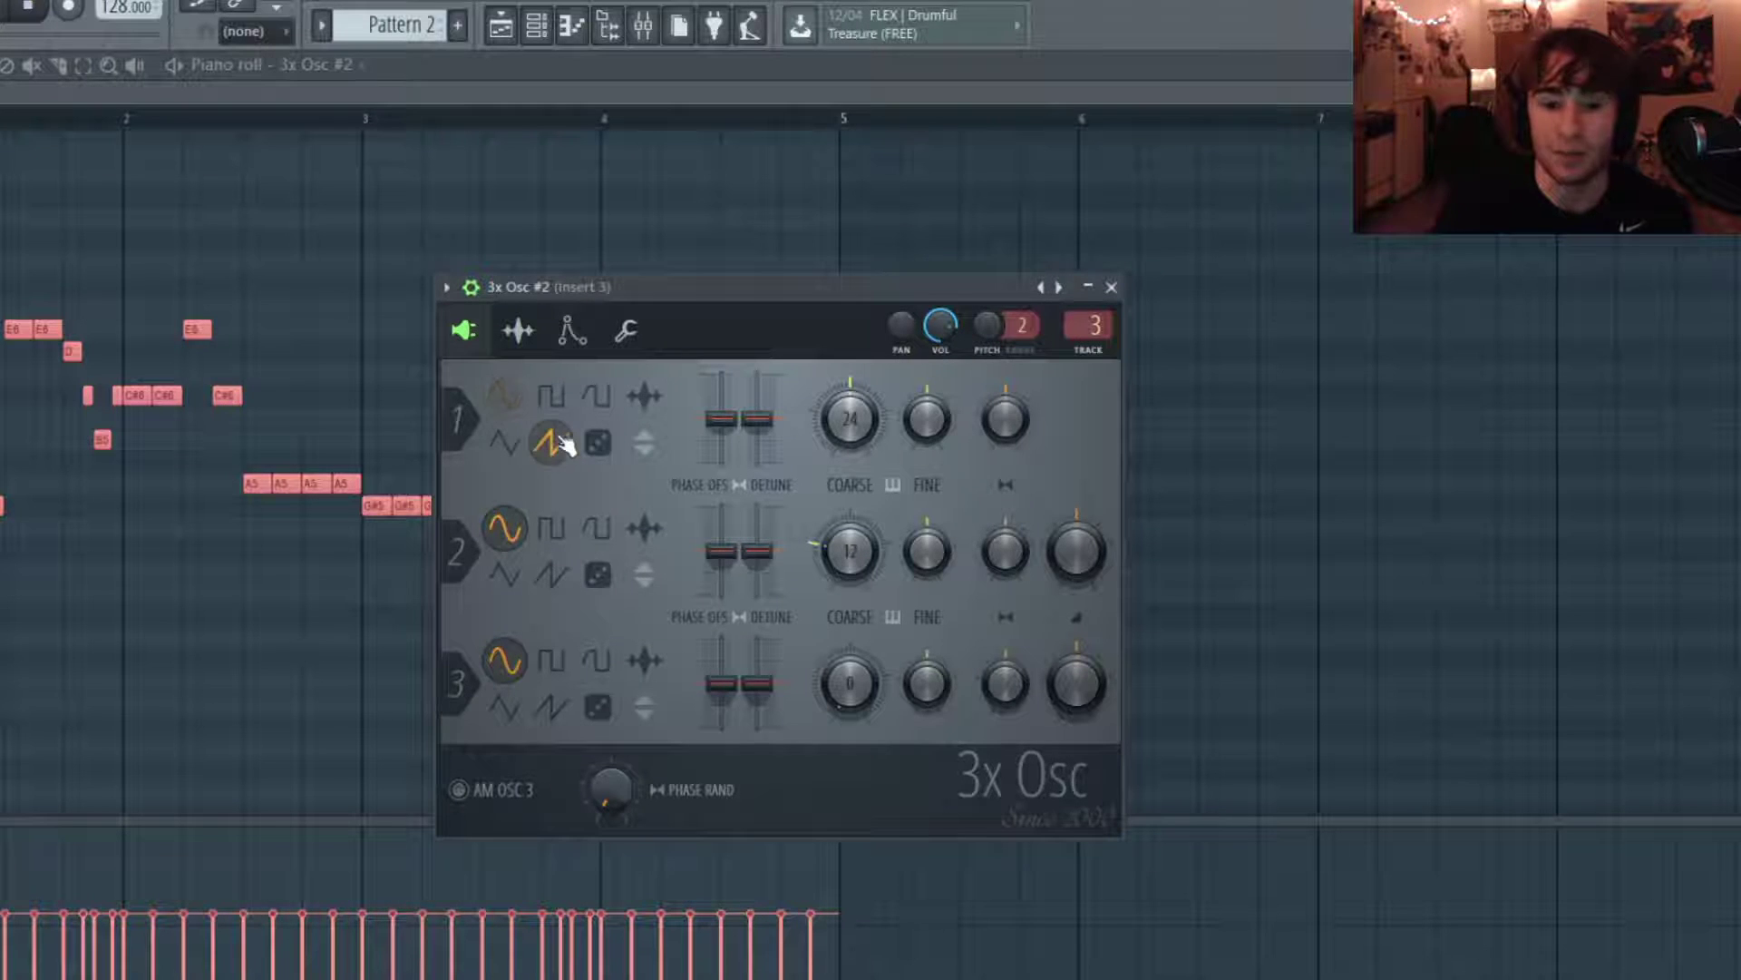
click(552, 706)
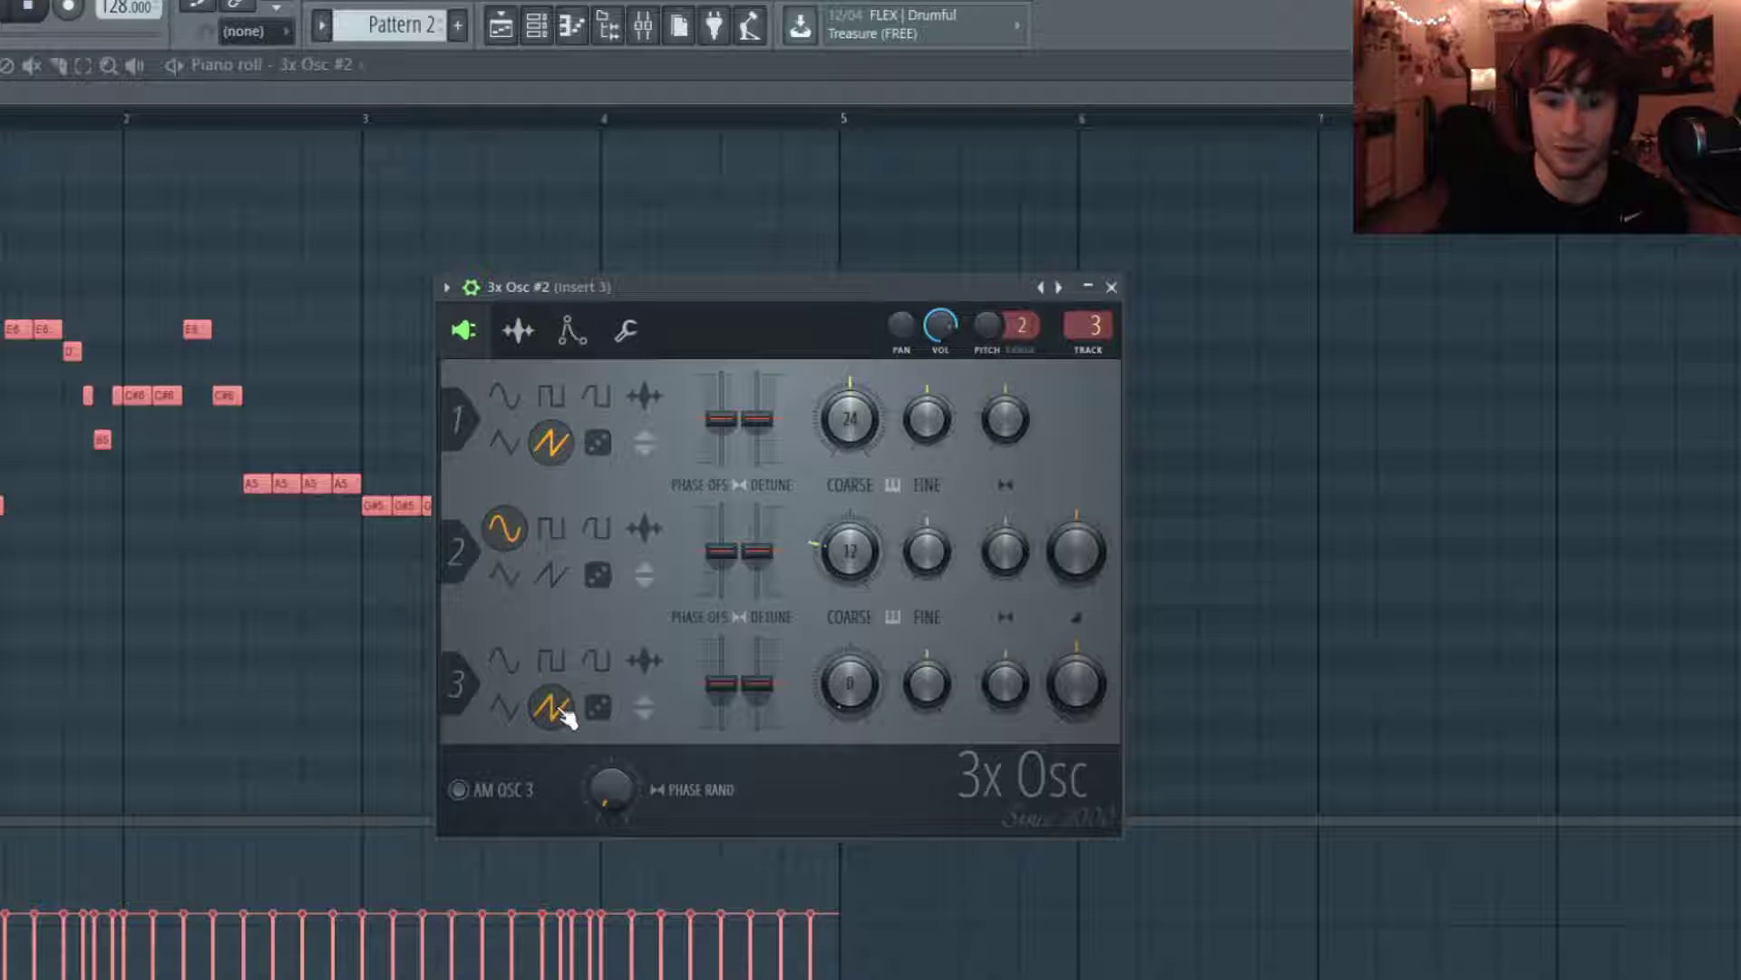
click(551, 529)
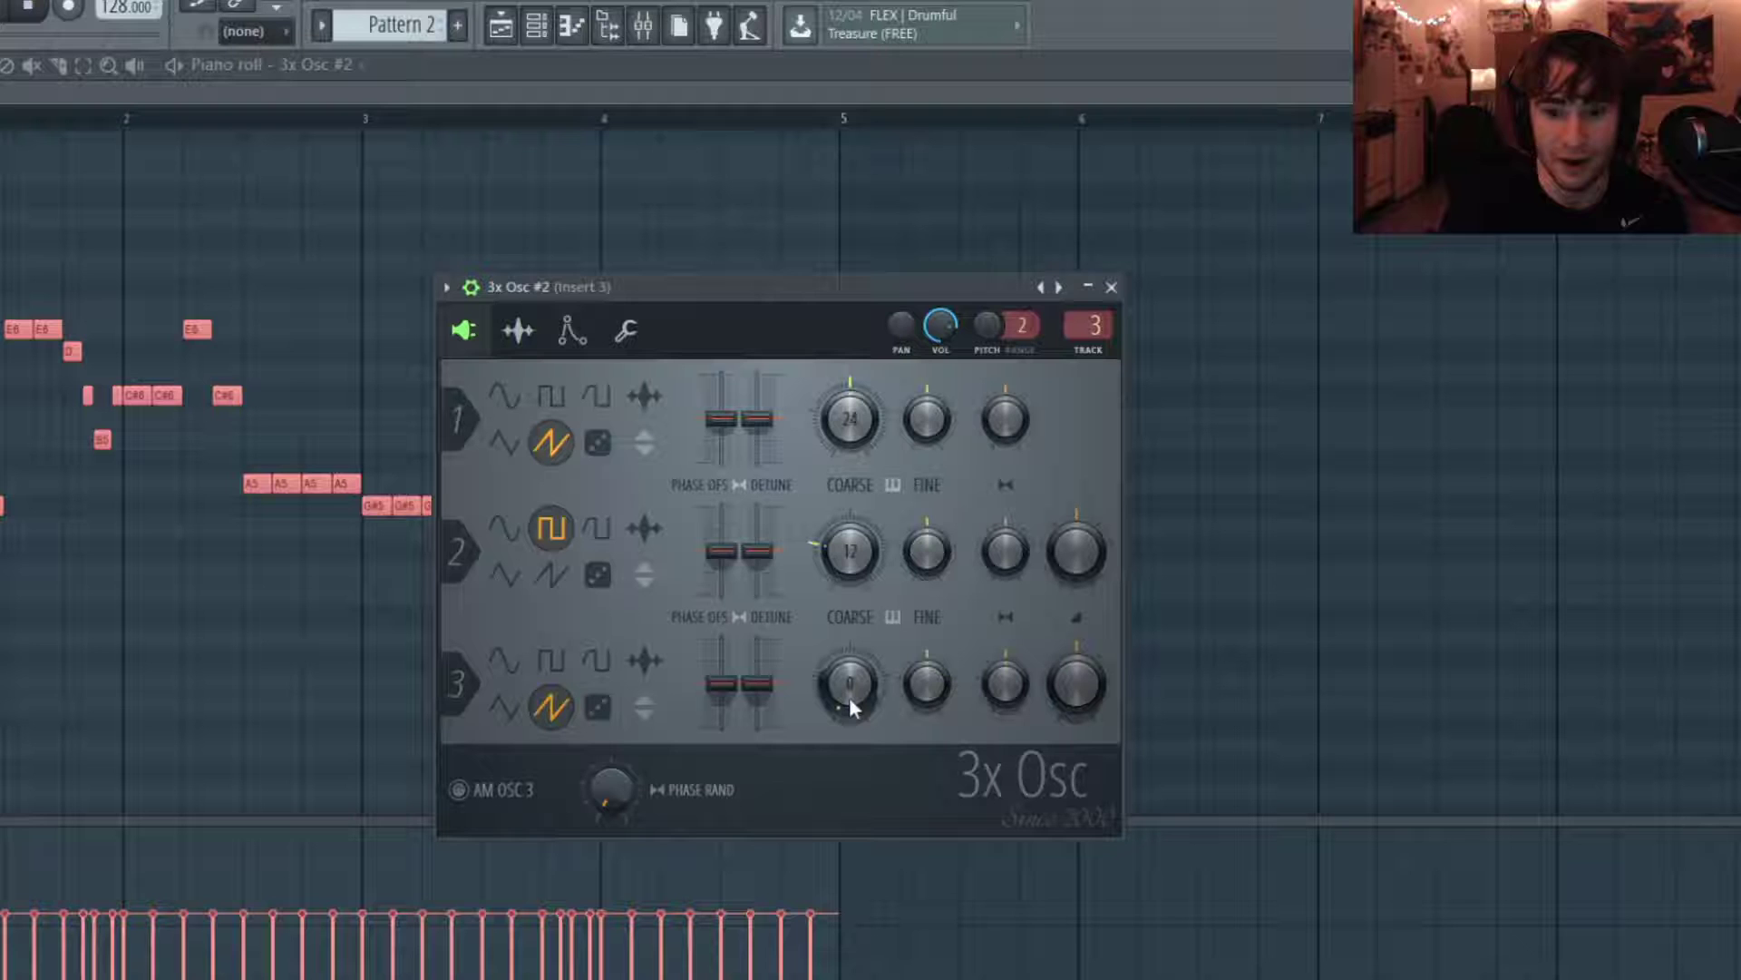
- Tune oscillator 3 to coarse 24, detune oscillator 1 slightly up and oscillator 3 slightly down
drag(849, 696, 849, 635)
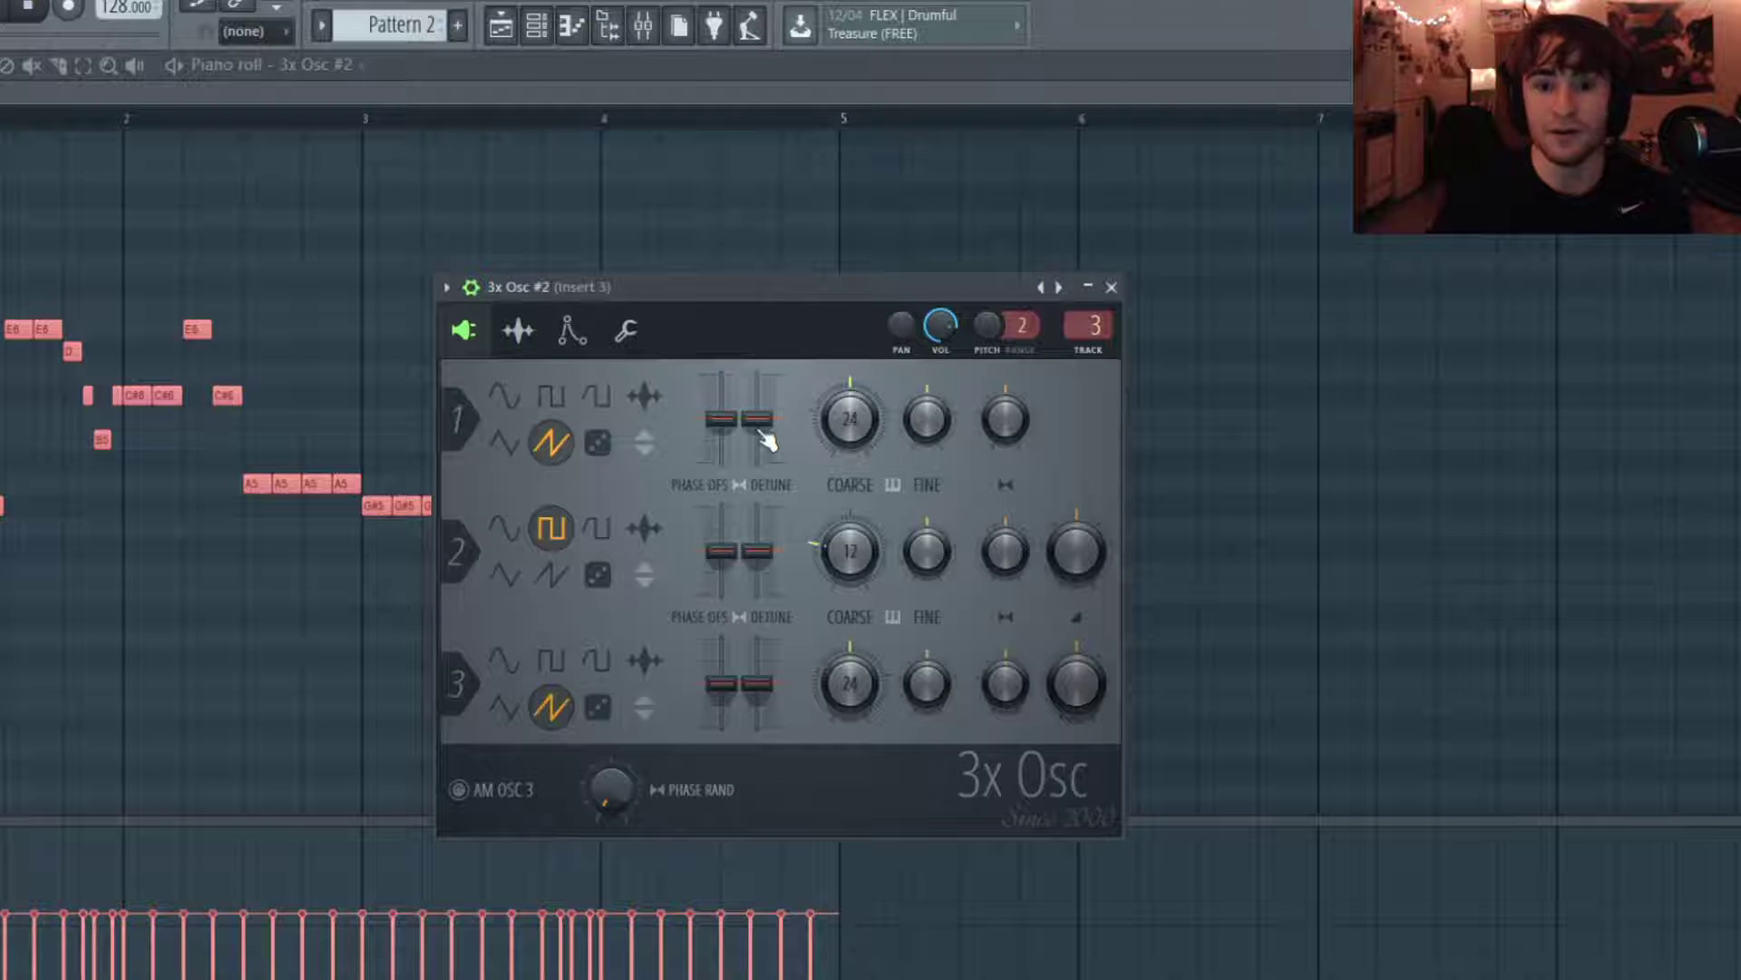
drag(758, 418, 764, 430)
drag(762, 721, 758, 687)
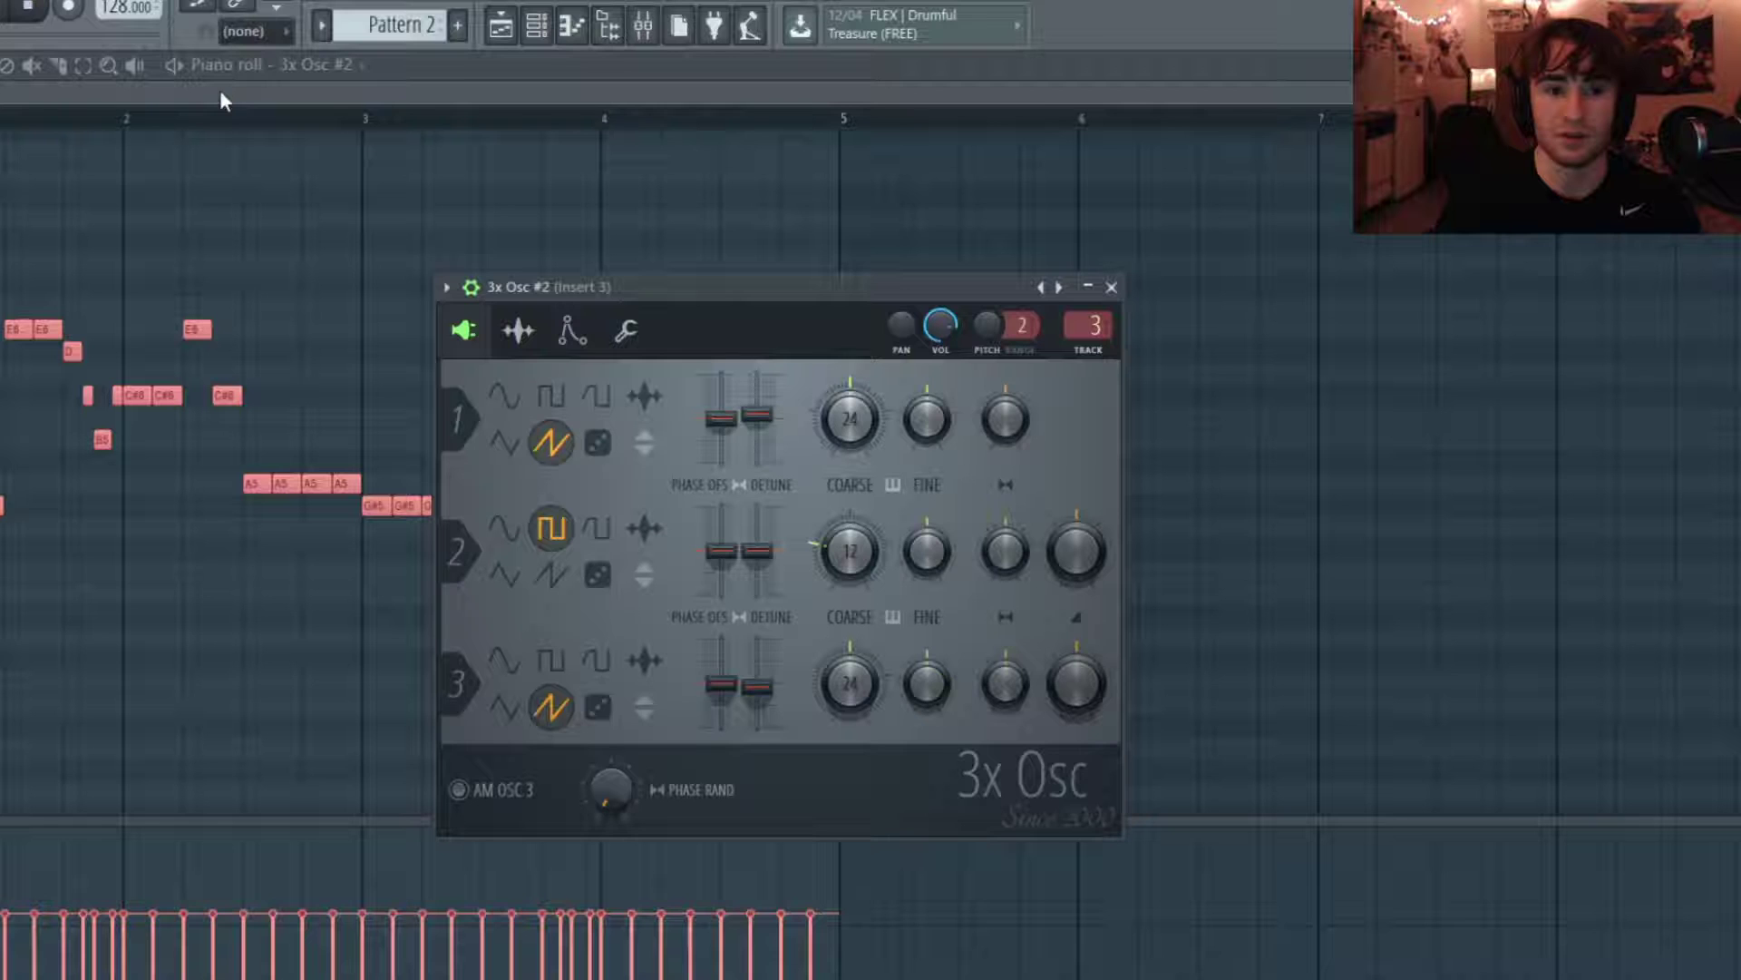
- Close the 3x Osc #2 window and play the melody to hear the new sound
click(181, 64)
scroll(740, 352, down, 1)
key(space)
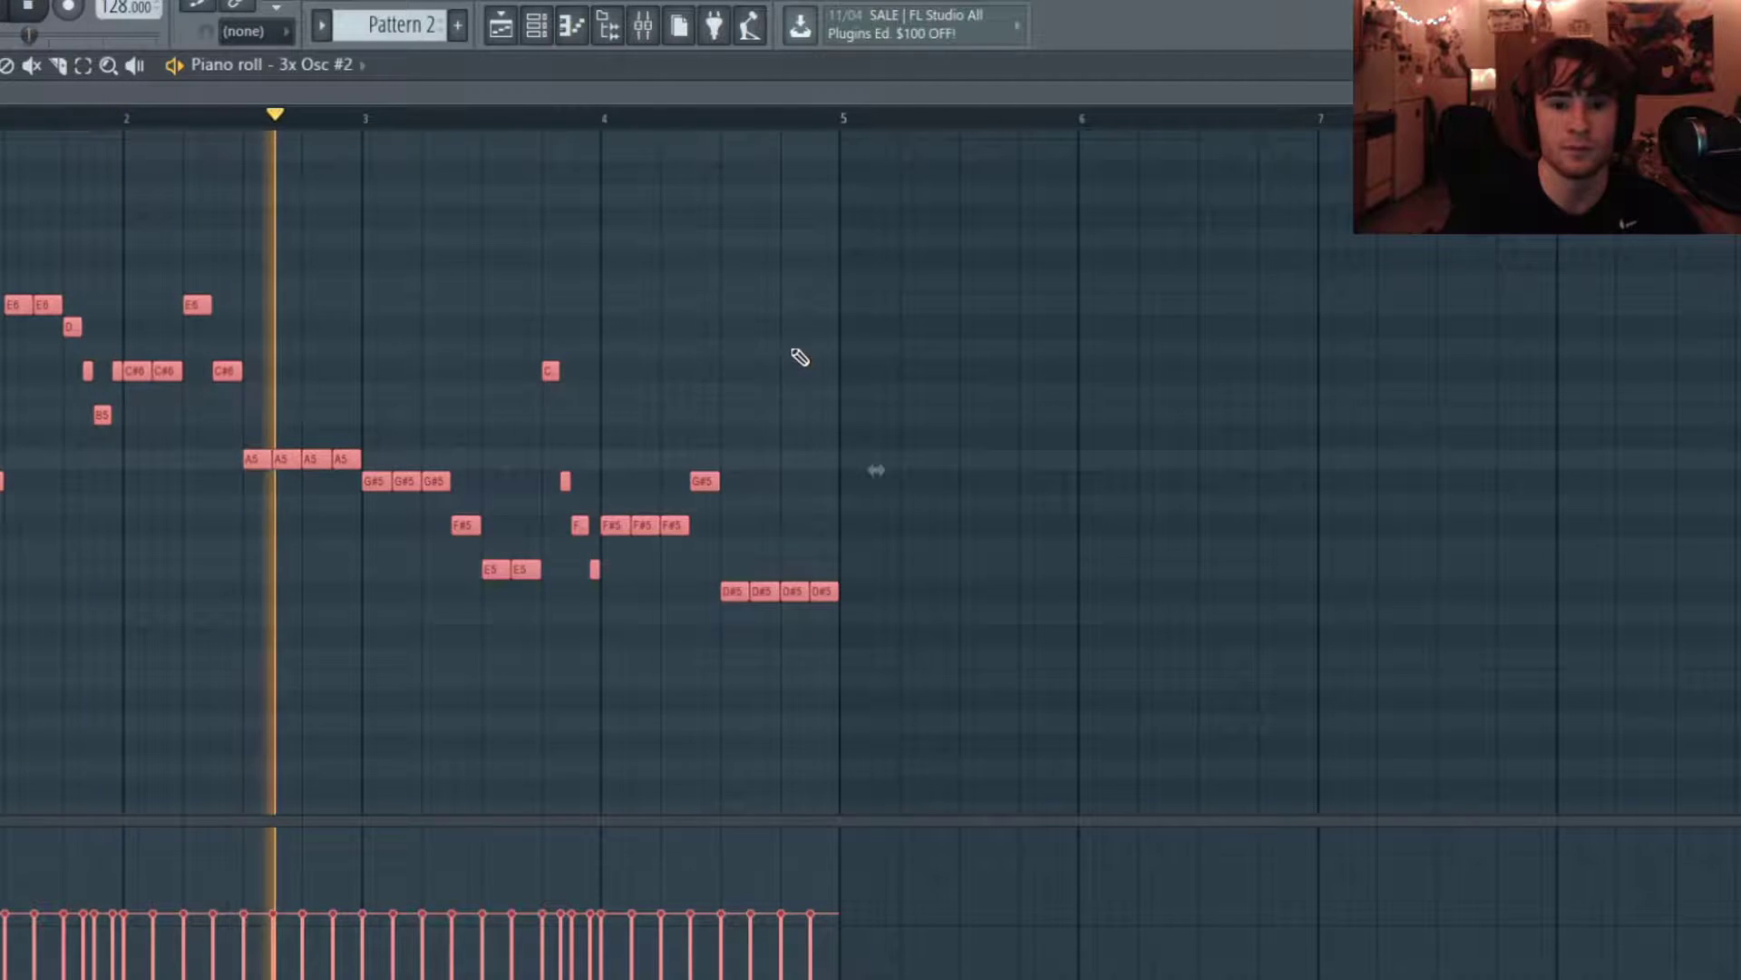
key(space)
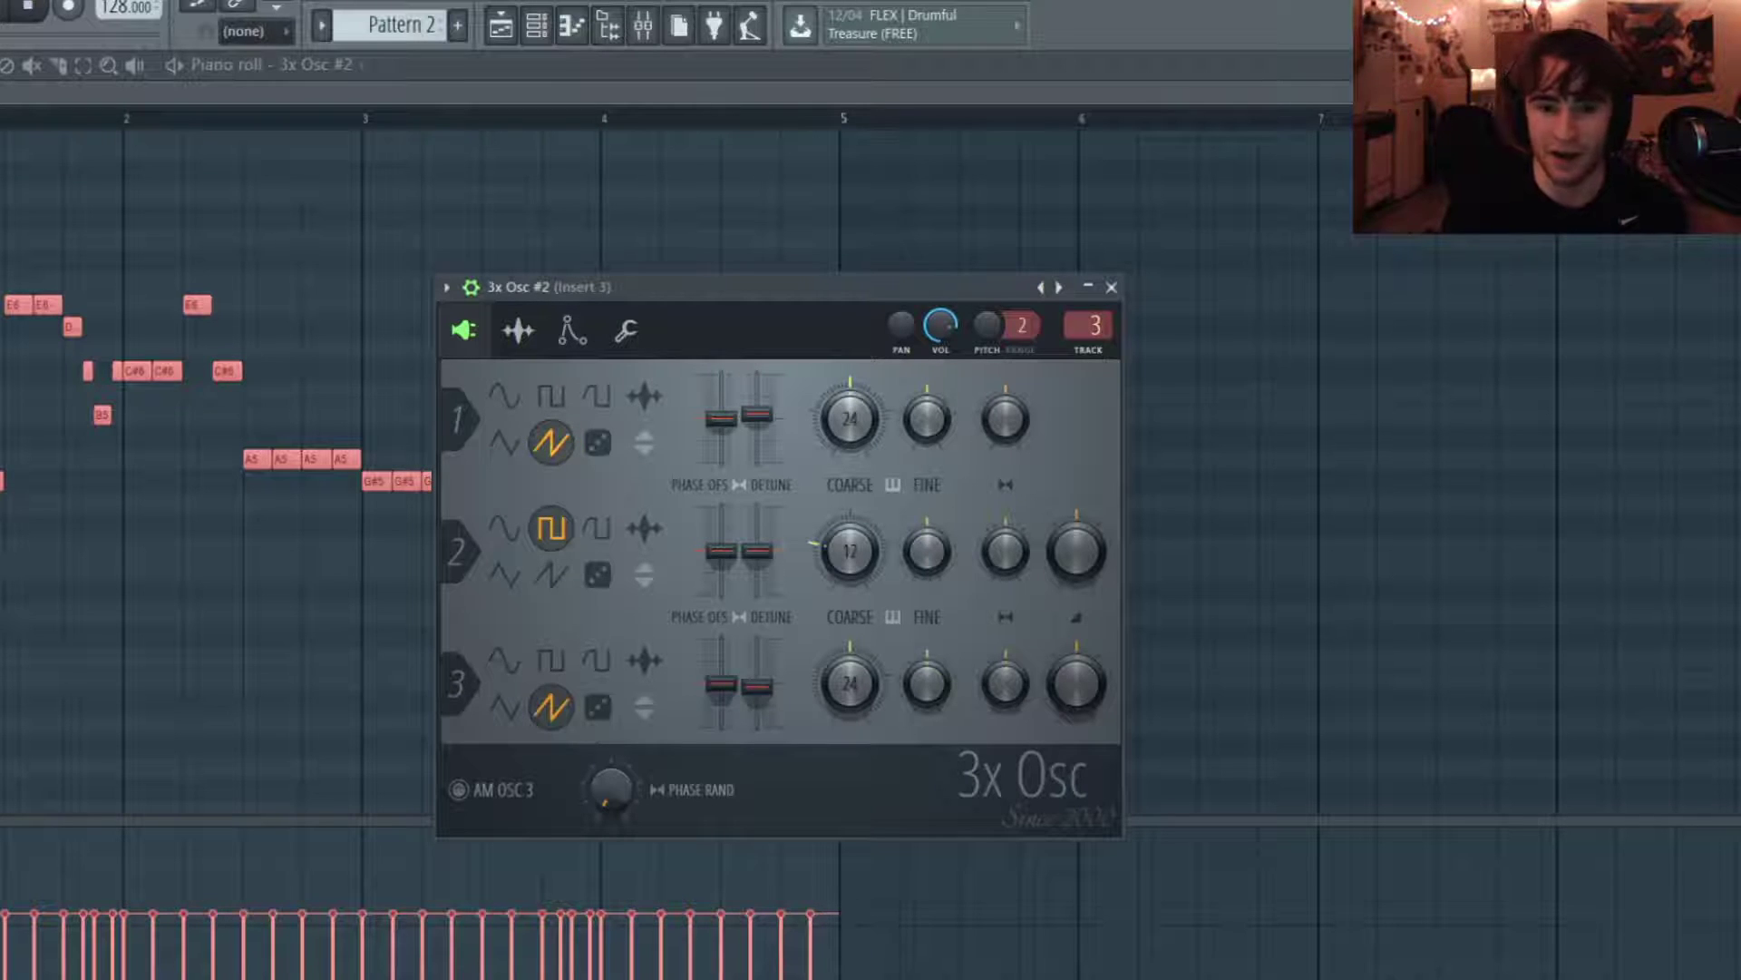
- Enable the volume envelope with zero attack and hold, reshaped release tension and a slightly longer short decay
click(524, 333)
click(572, 330)
click(458, 422)
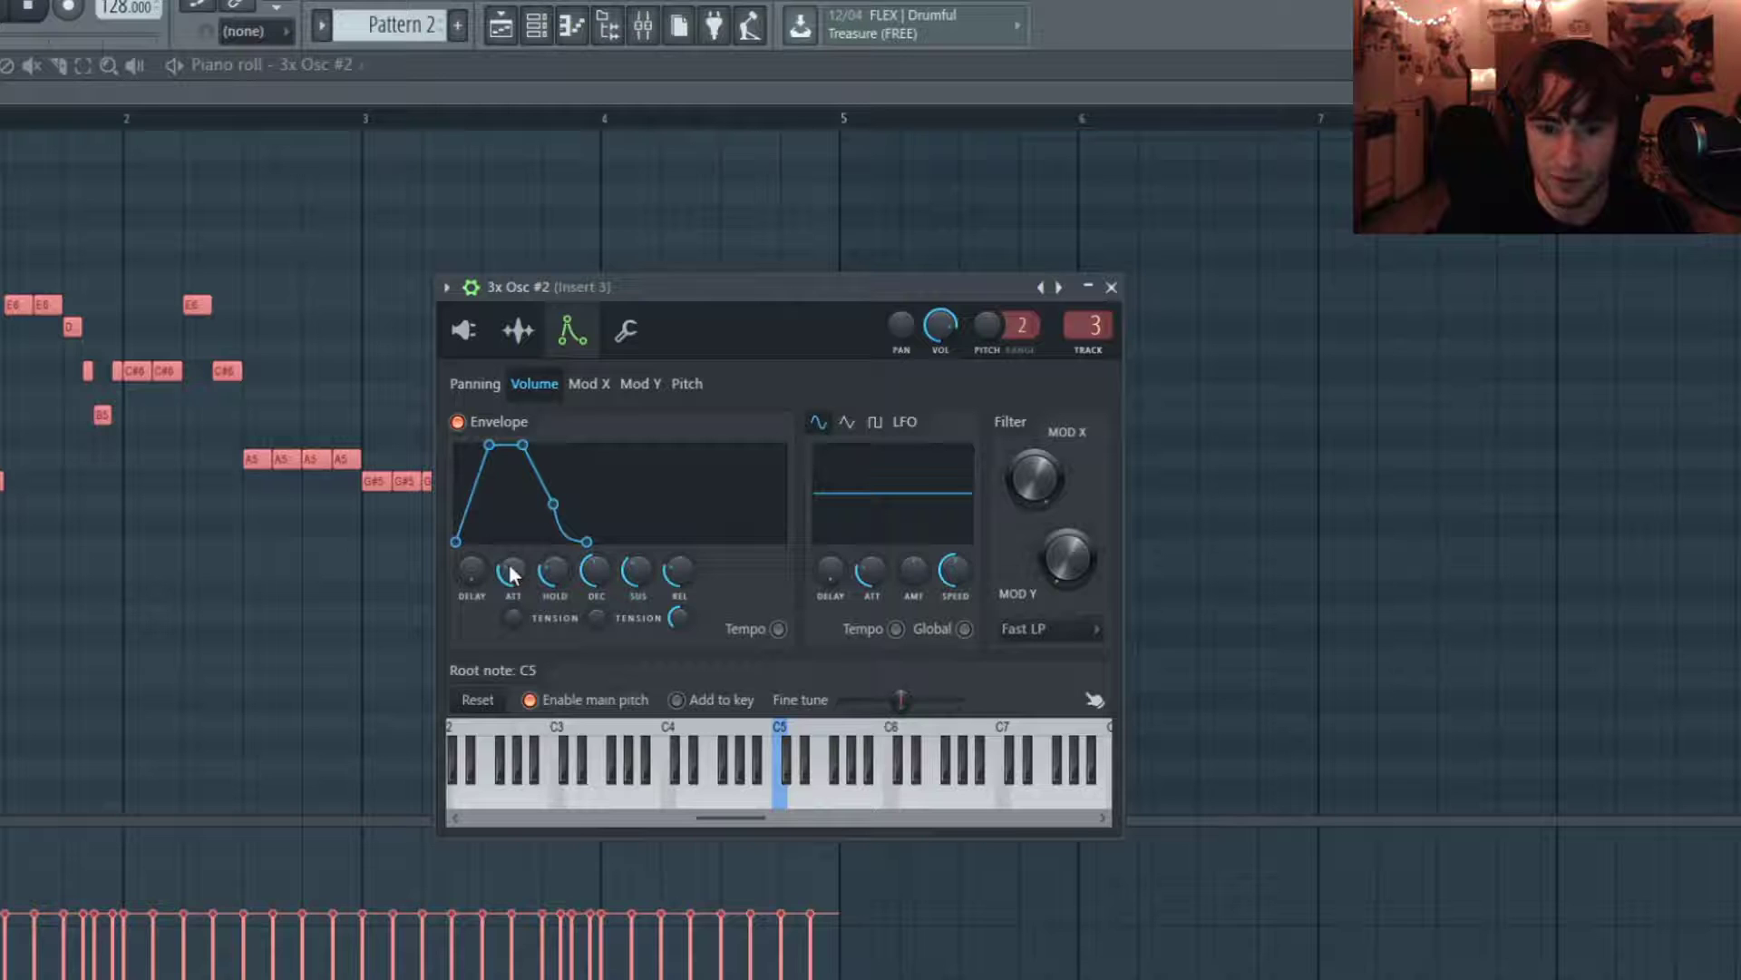
drag(513, 568, 514, 617)
drag(542, 558, 589, 584)
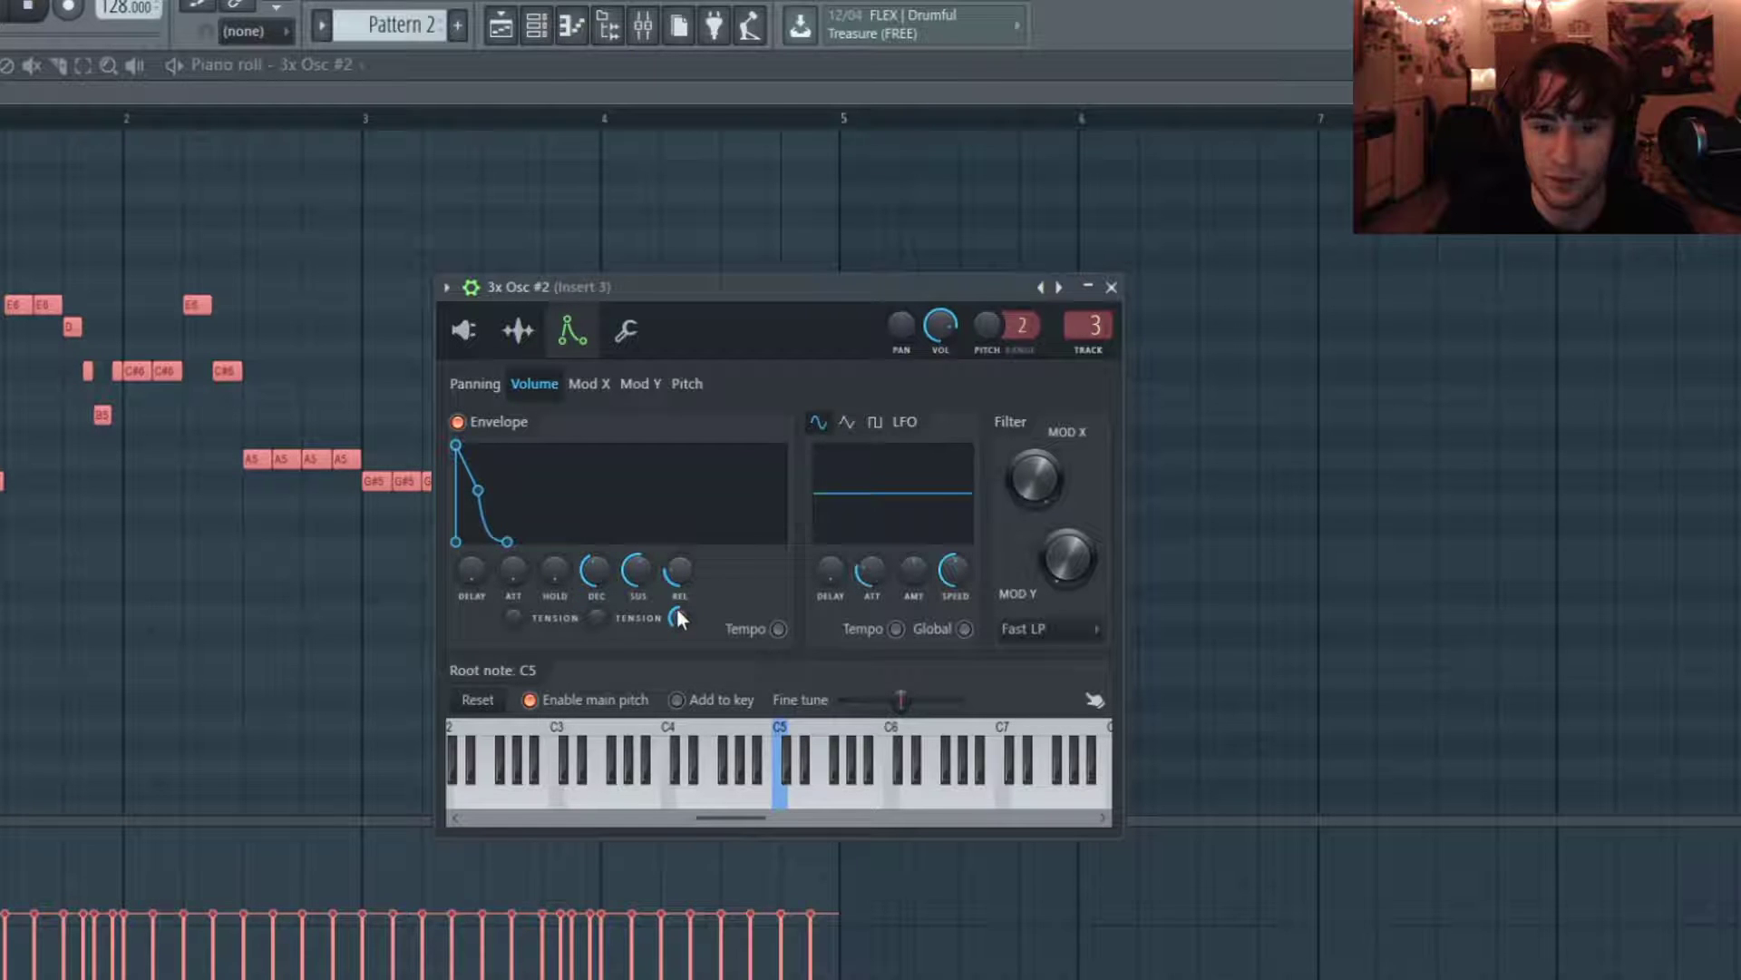
drag(680, 618, 597, 630)
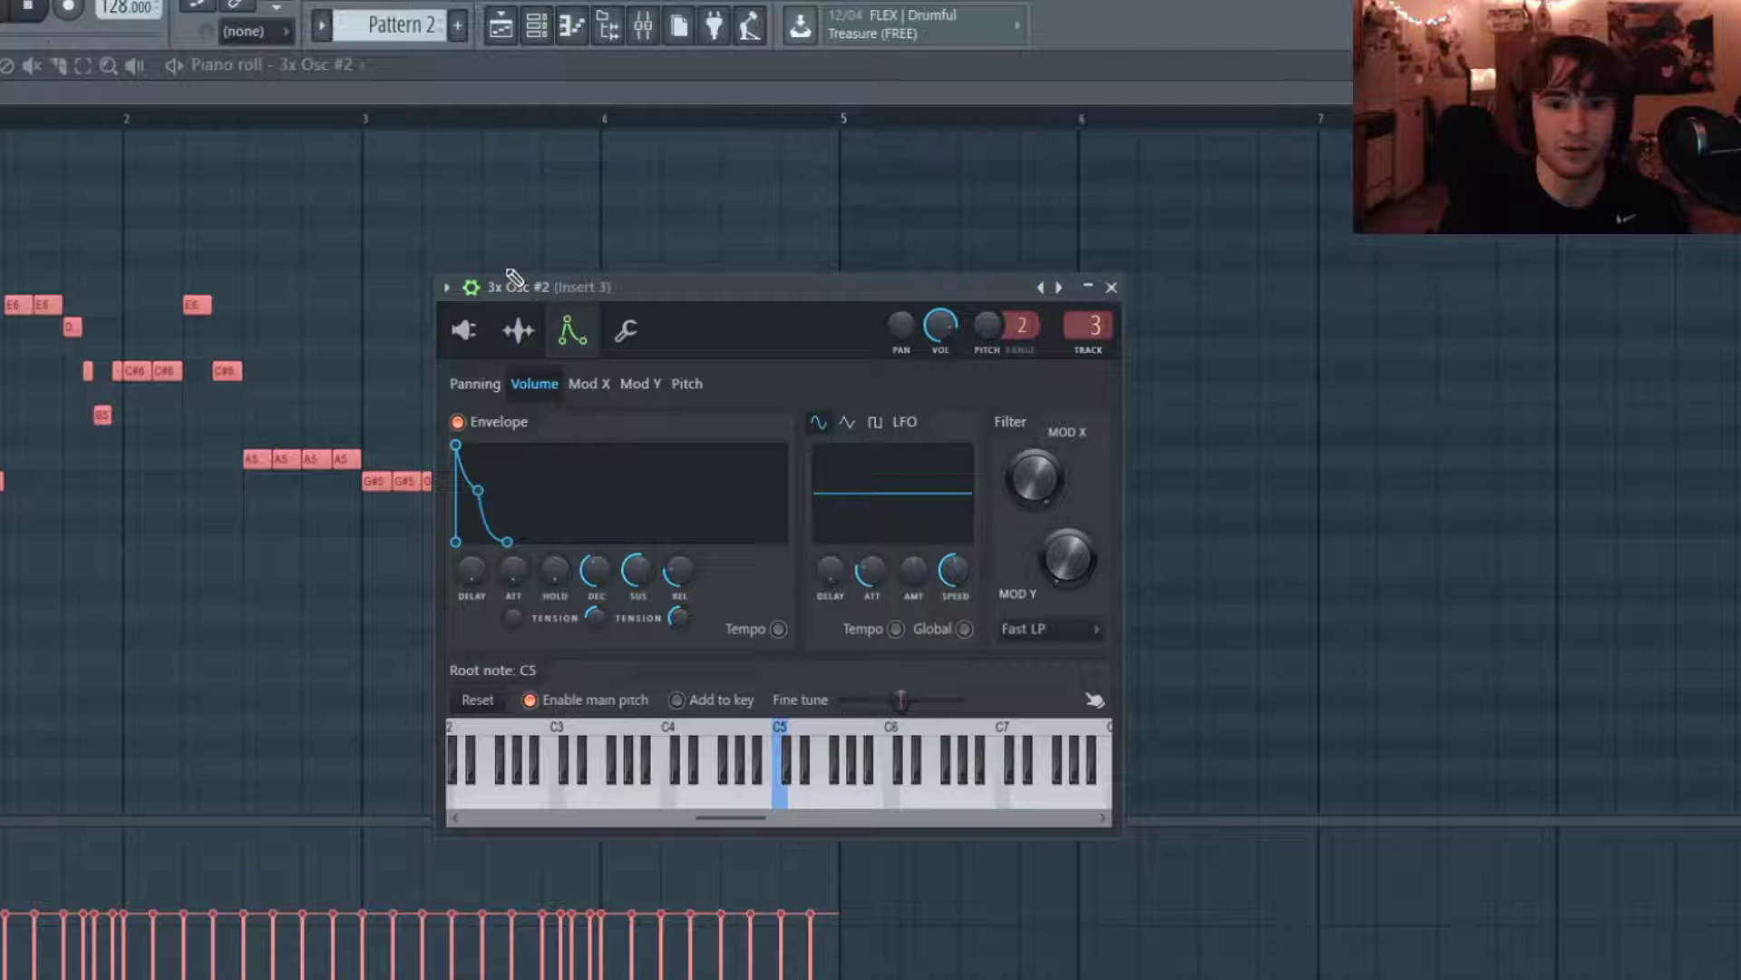
key(space)
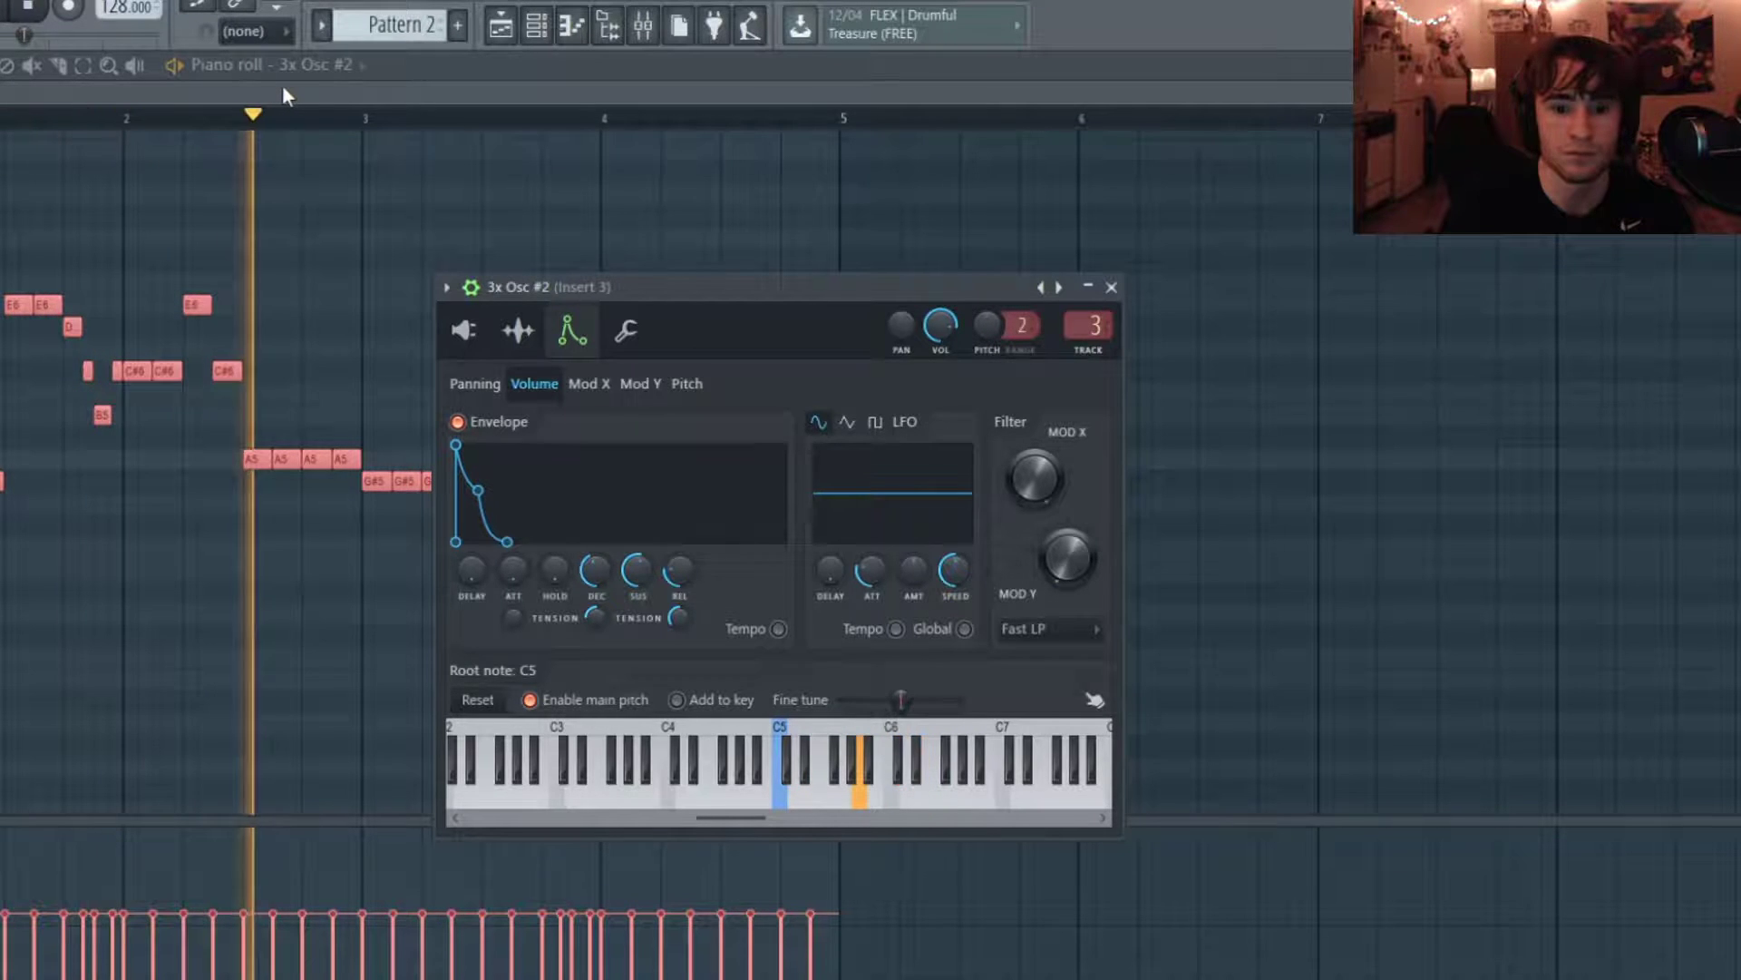
key(space)
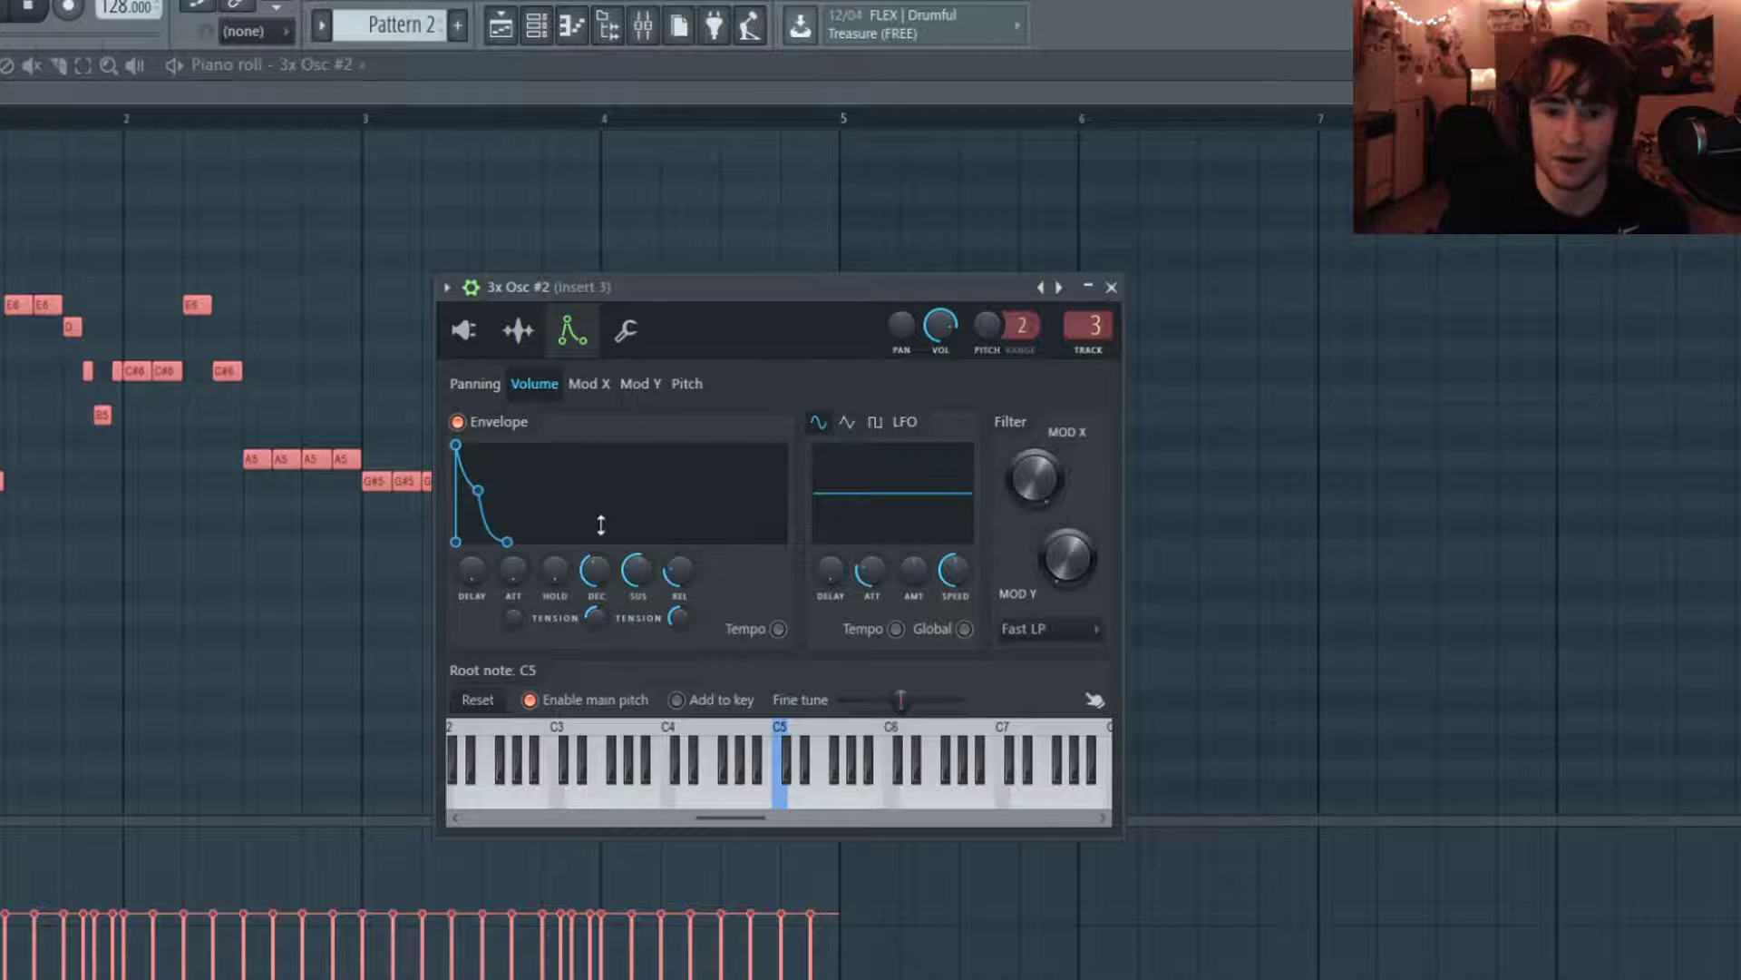
drag(594, 578, 594, 568)
- Turn on Mono and Porta in the miscellaneous settings, then play to hear the glide
click(626, 330)
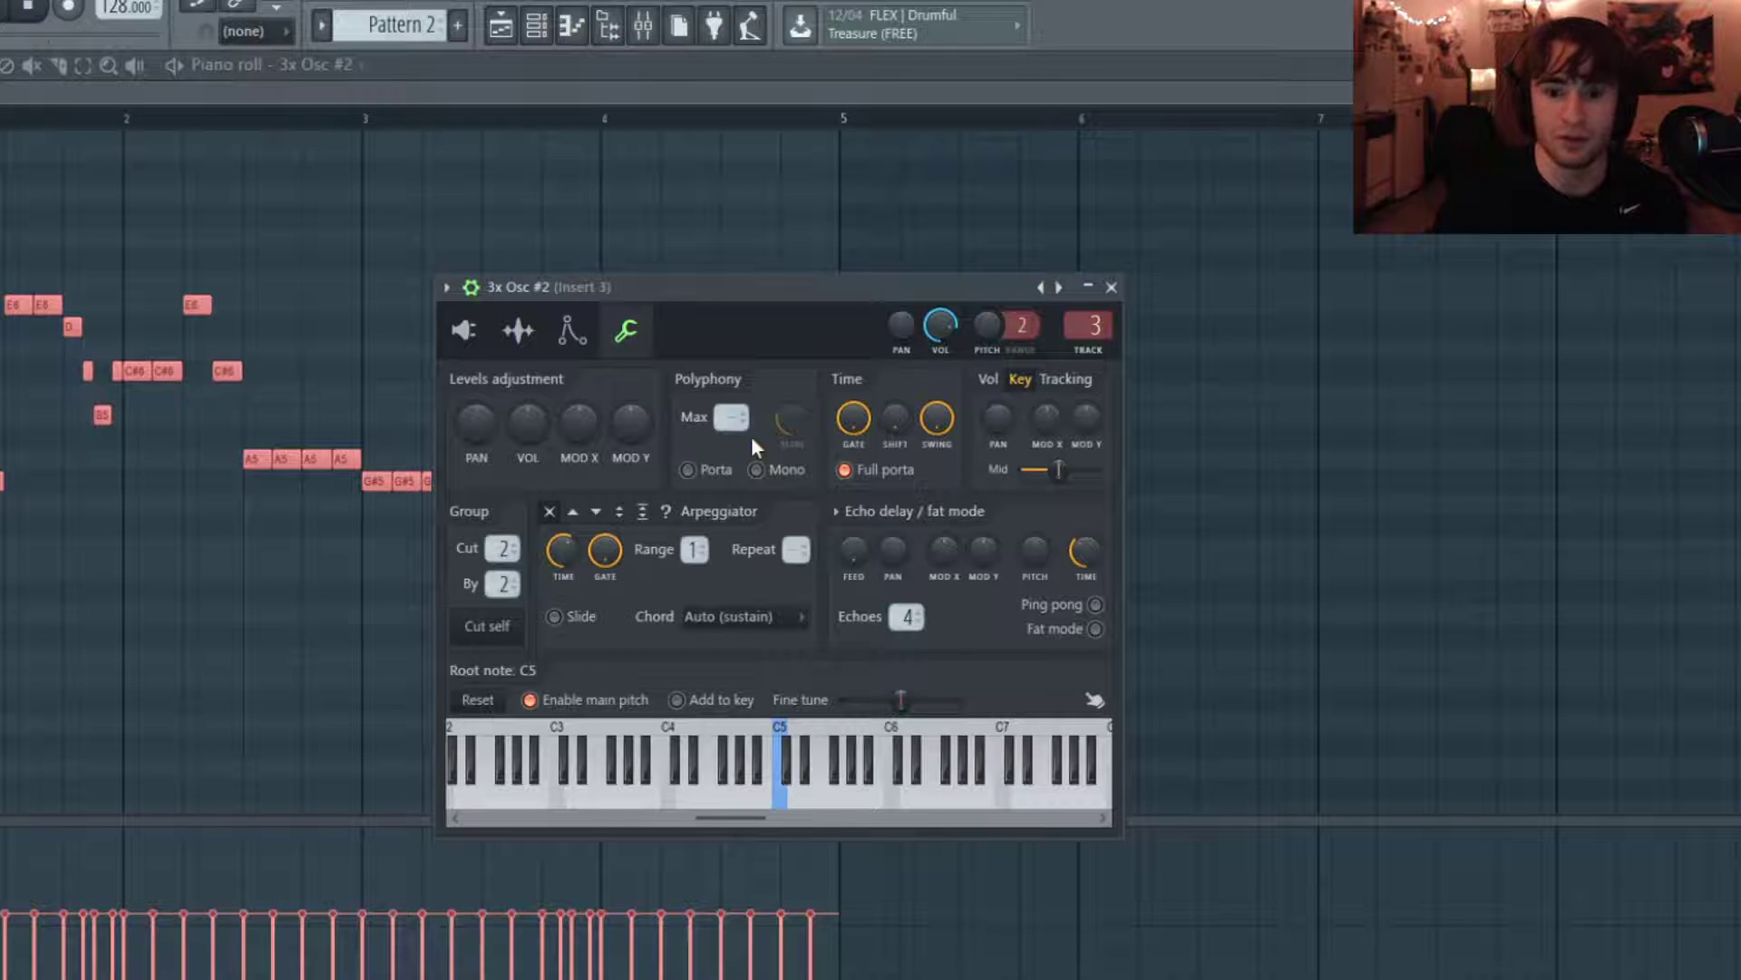
click(756, 470)
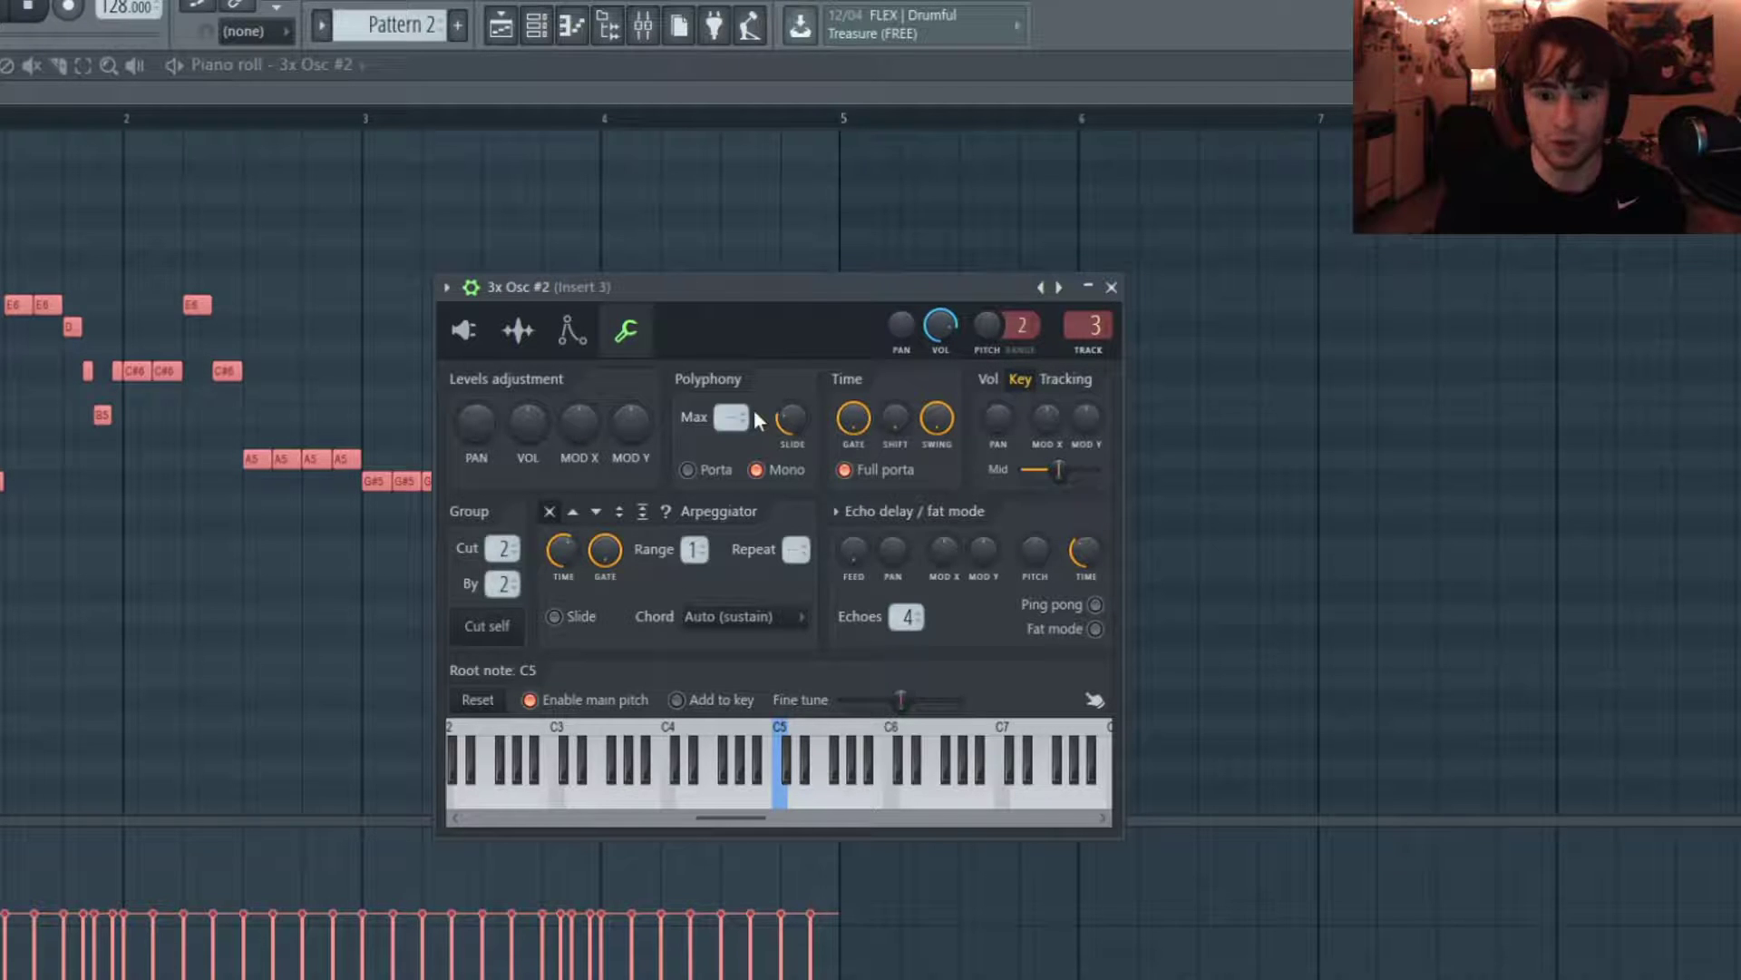
click(700, 478)
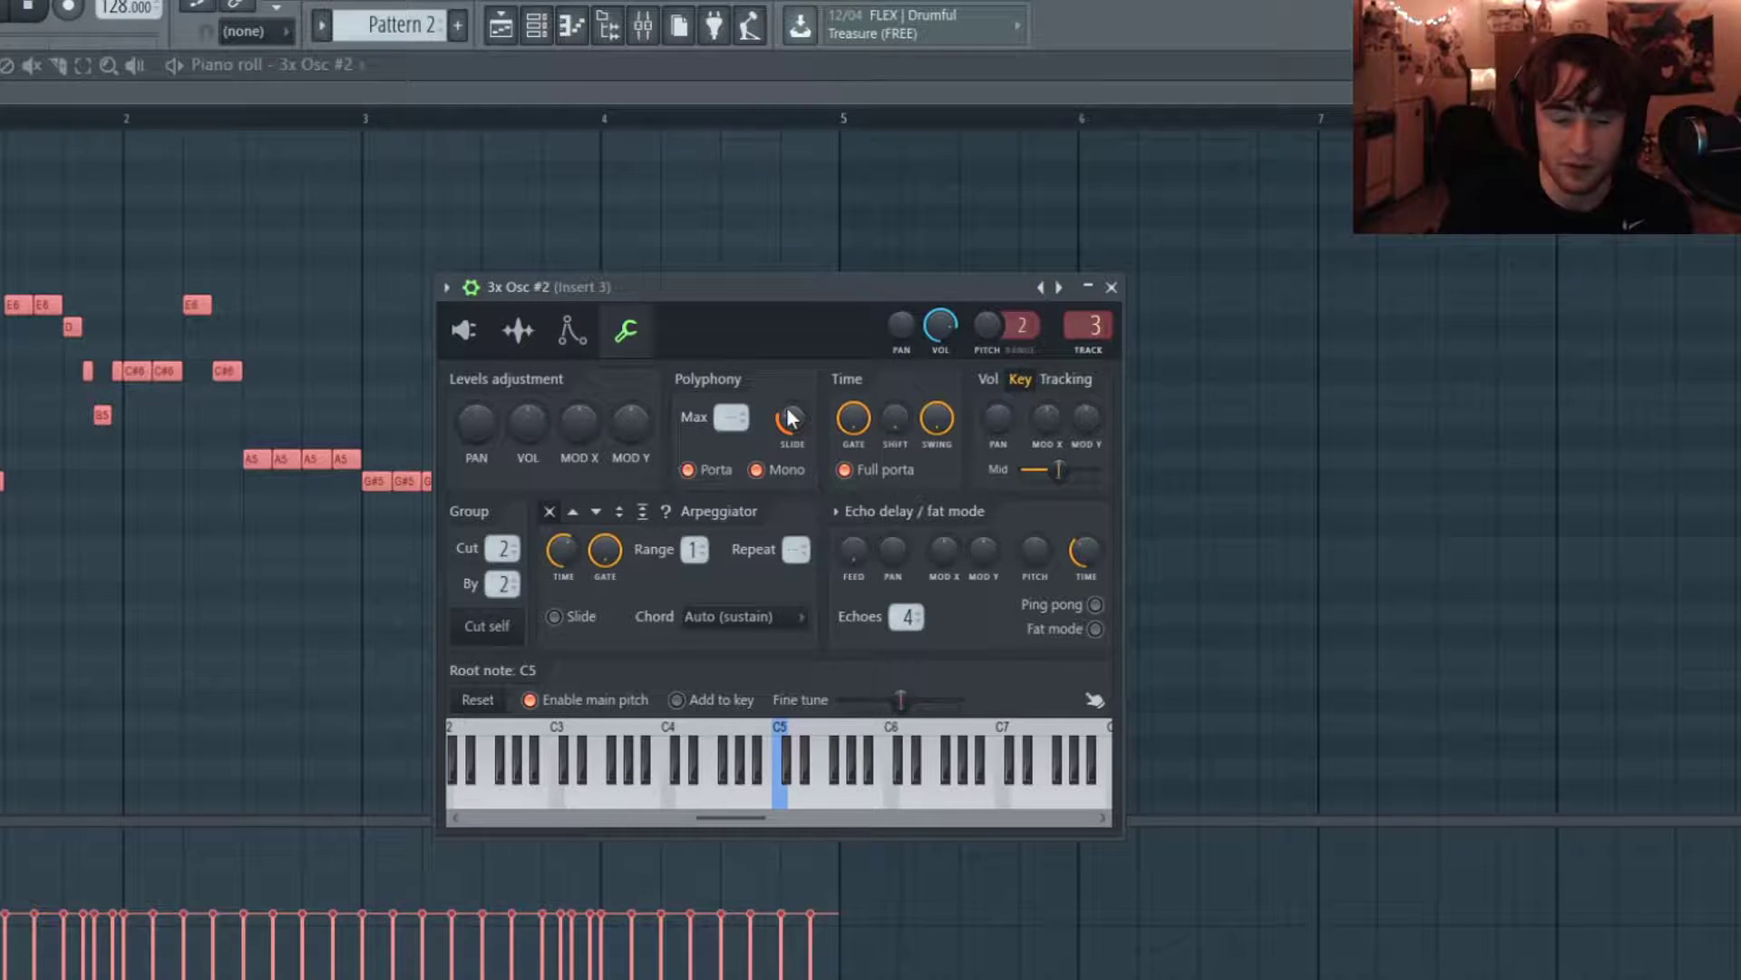
key(space)
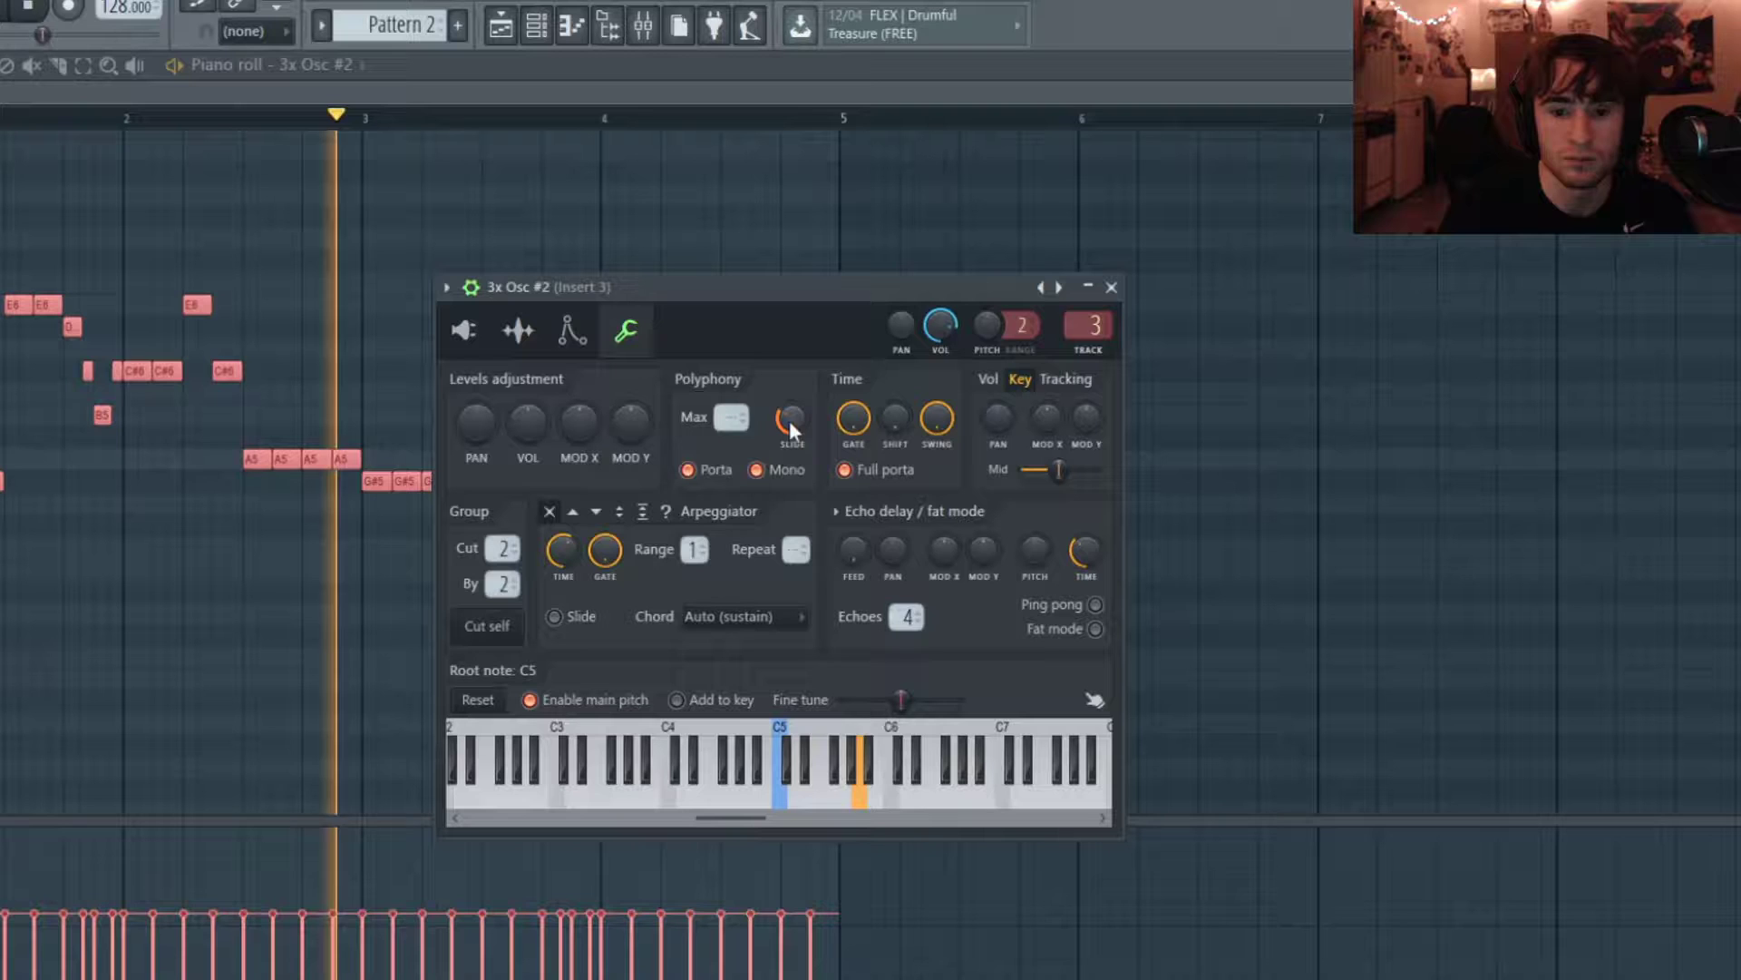
key(space)
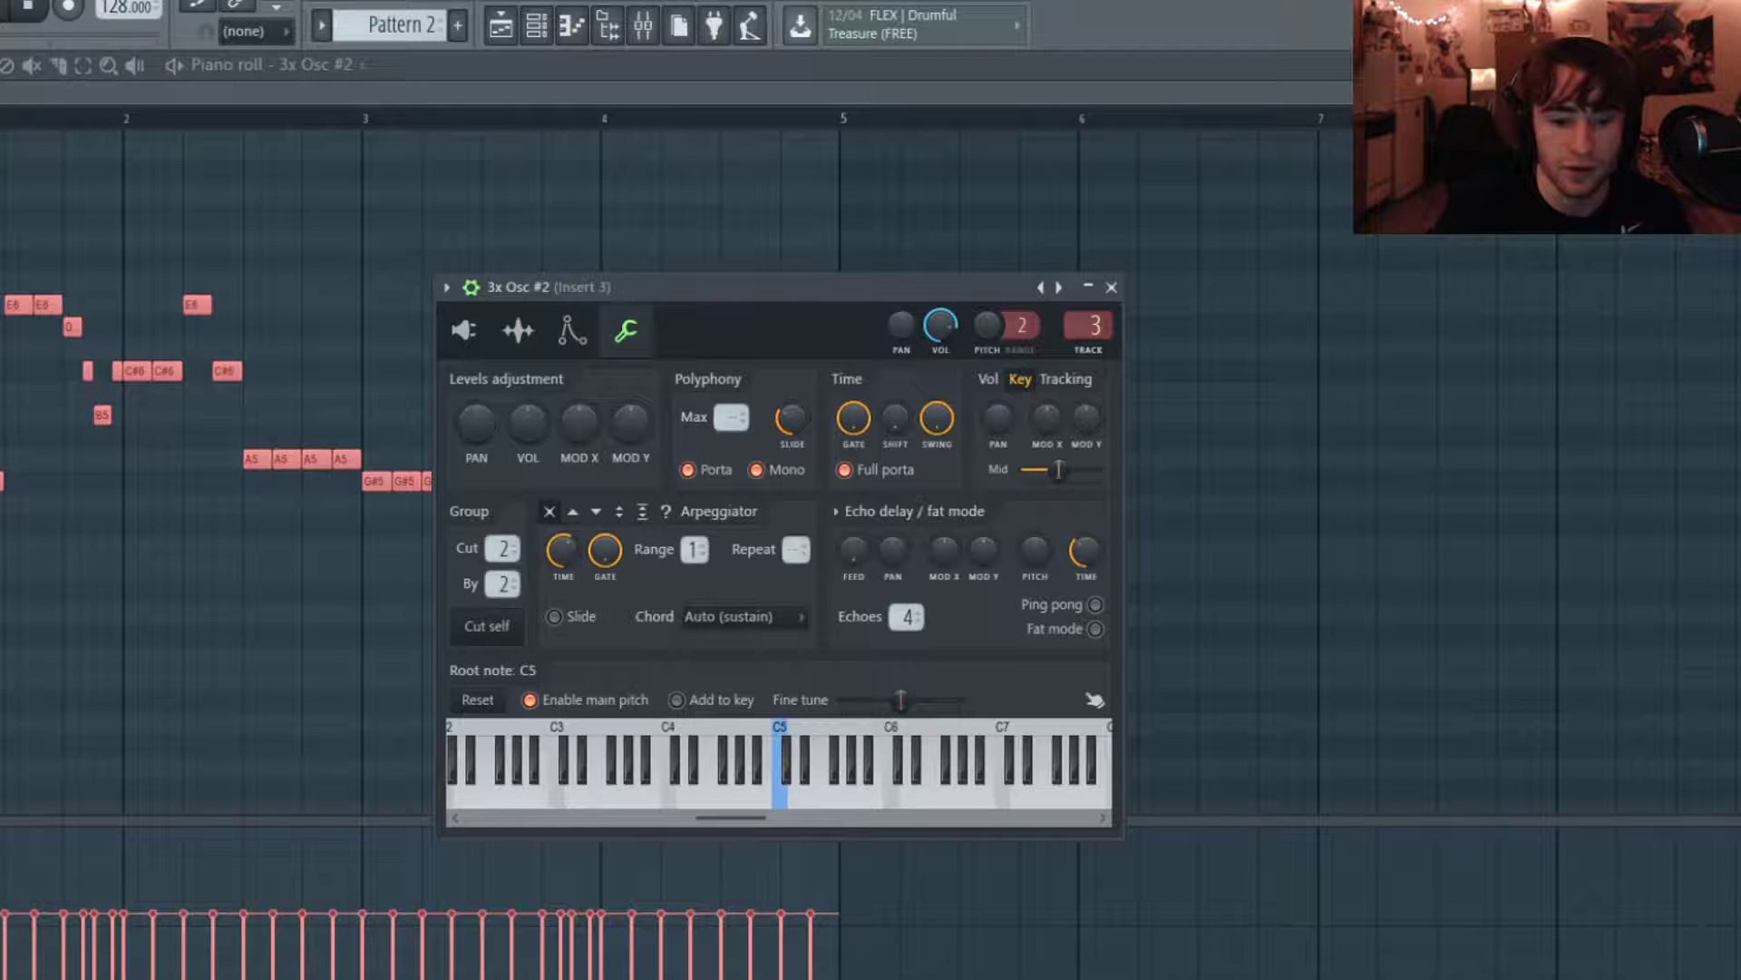
- Reopen 3x Osc #2, set its maximum polyphony to 1, and show the envelope/LFO page
key(Escape)
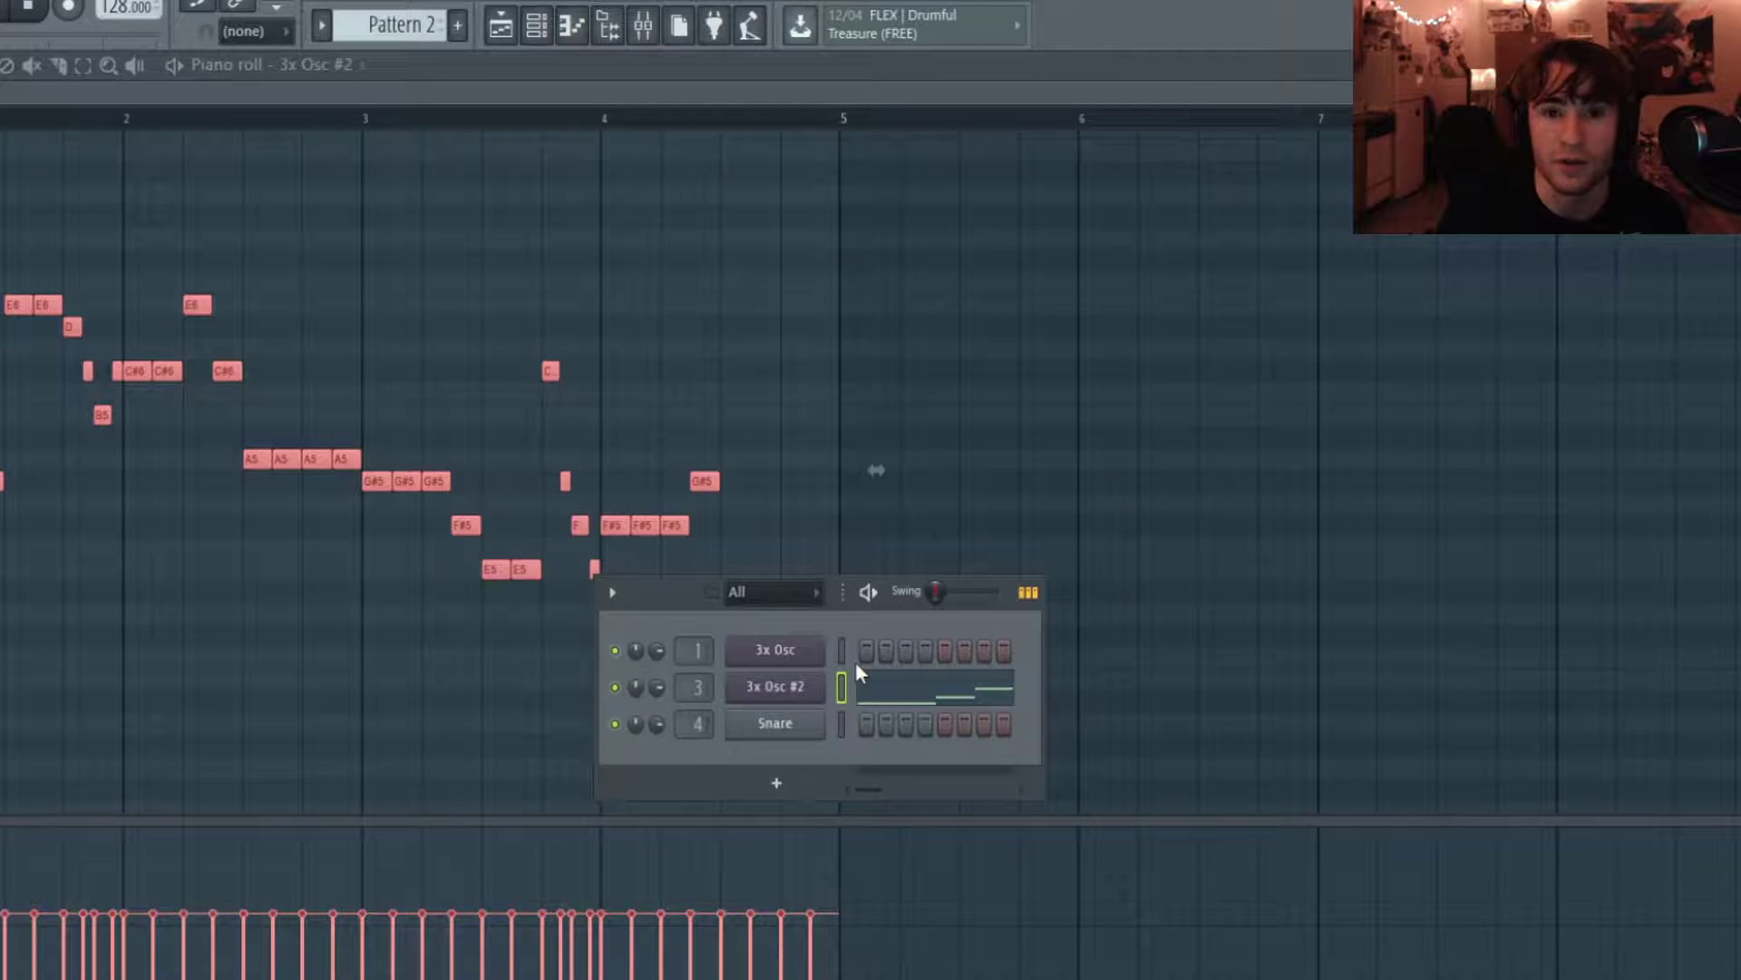
click(817, 692)
drag(732, 419, 709, 421)
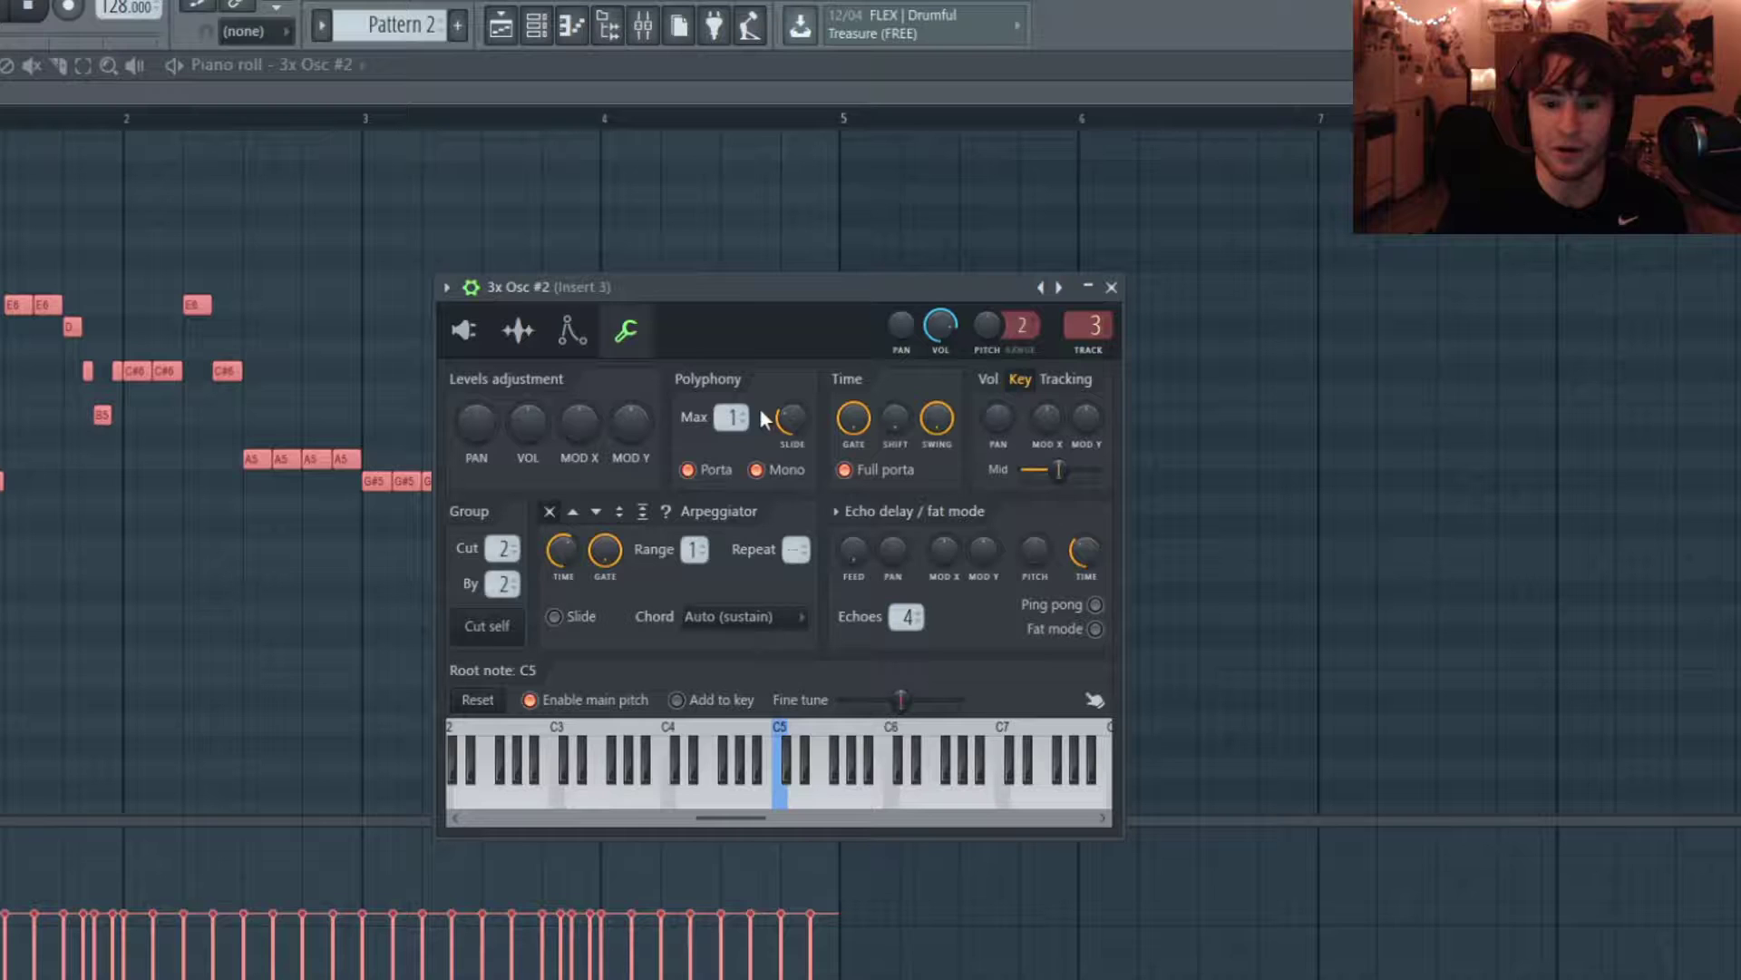
click(578, 340)
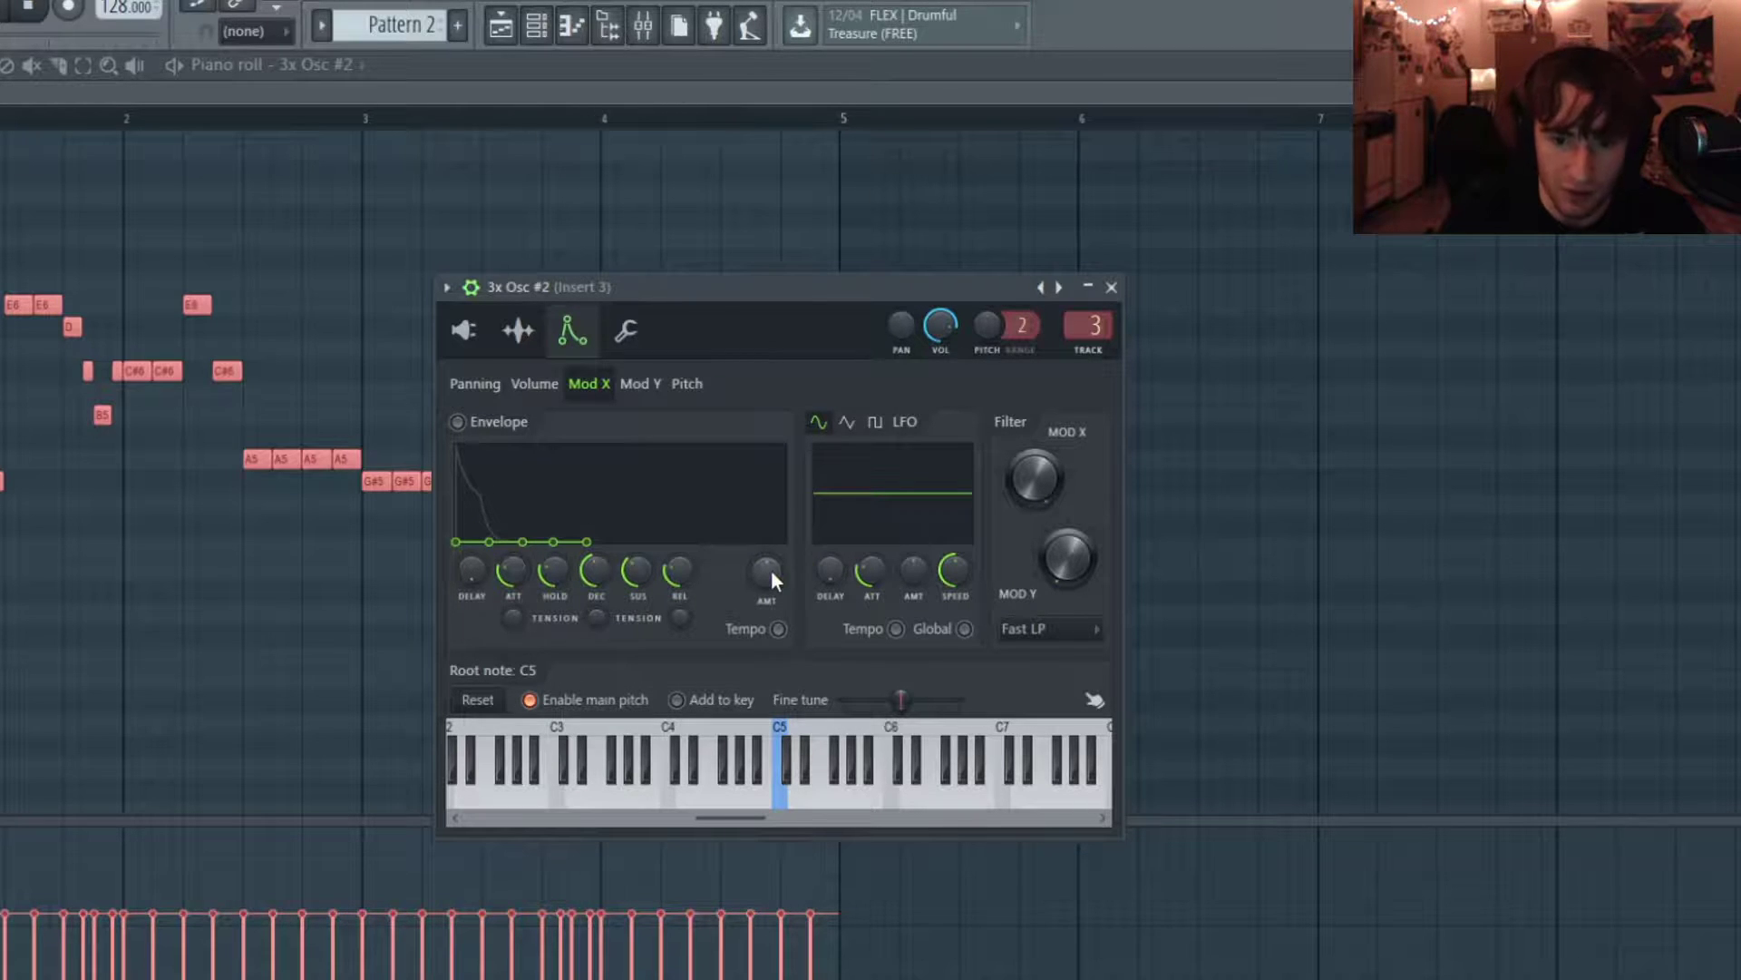
- Enable Mod X at full amount with no hold, near-zero decay, bent decay tension and a slight attack
drag(771, 570, 771, 517)
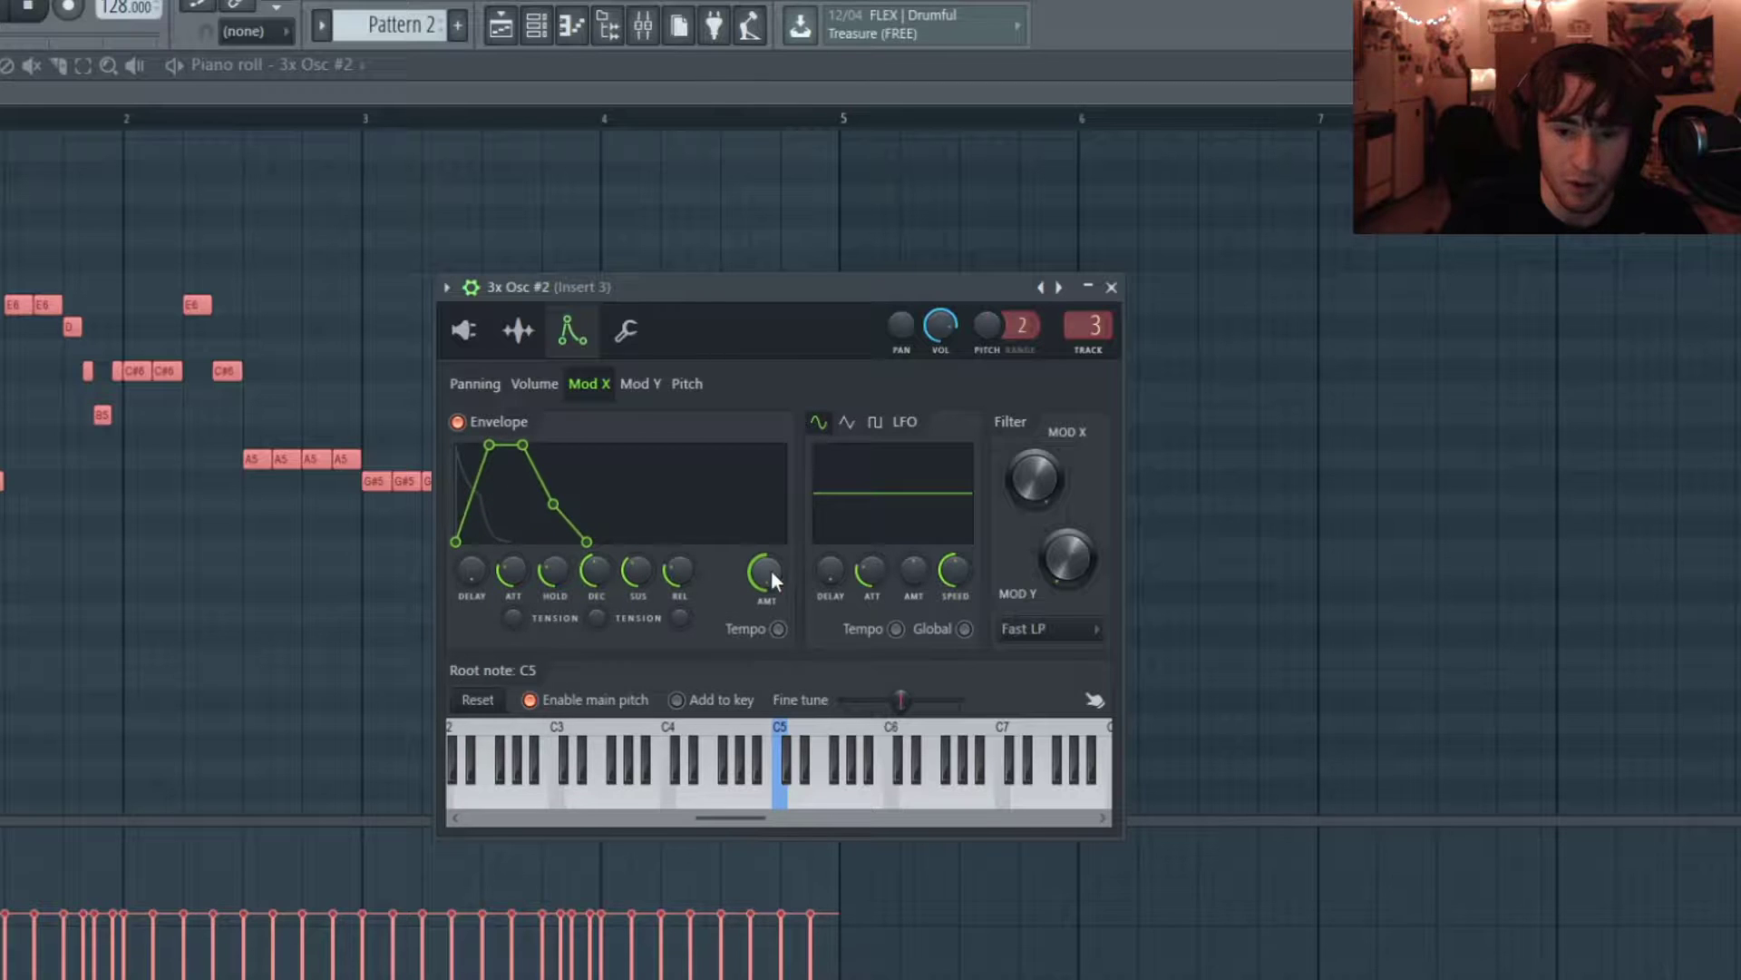
drag(544, 564, 544, 590)
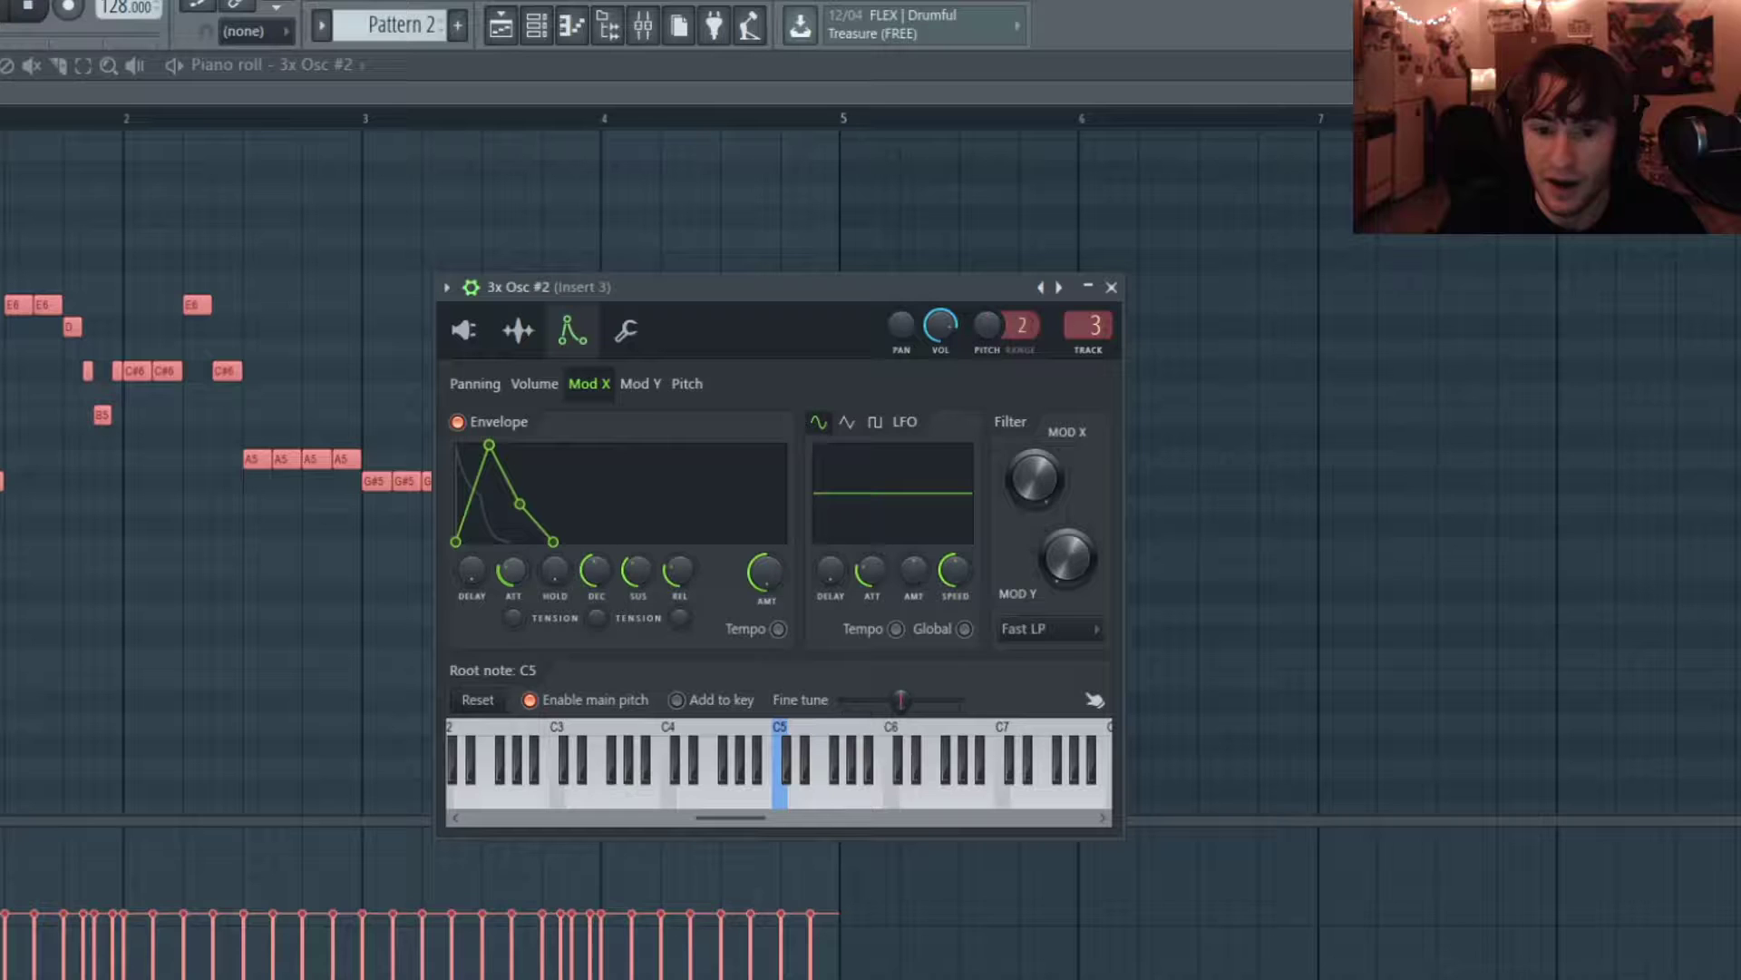
drag(596, 570, 679, 553)
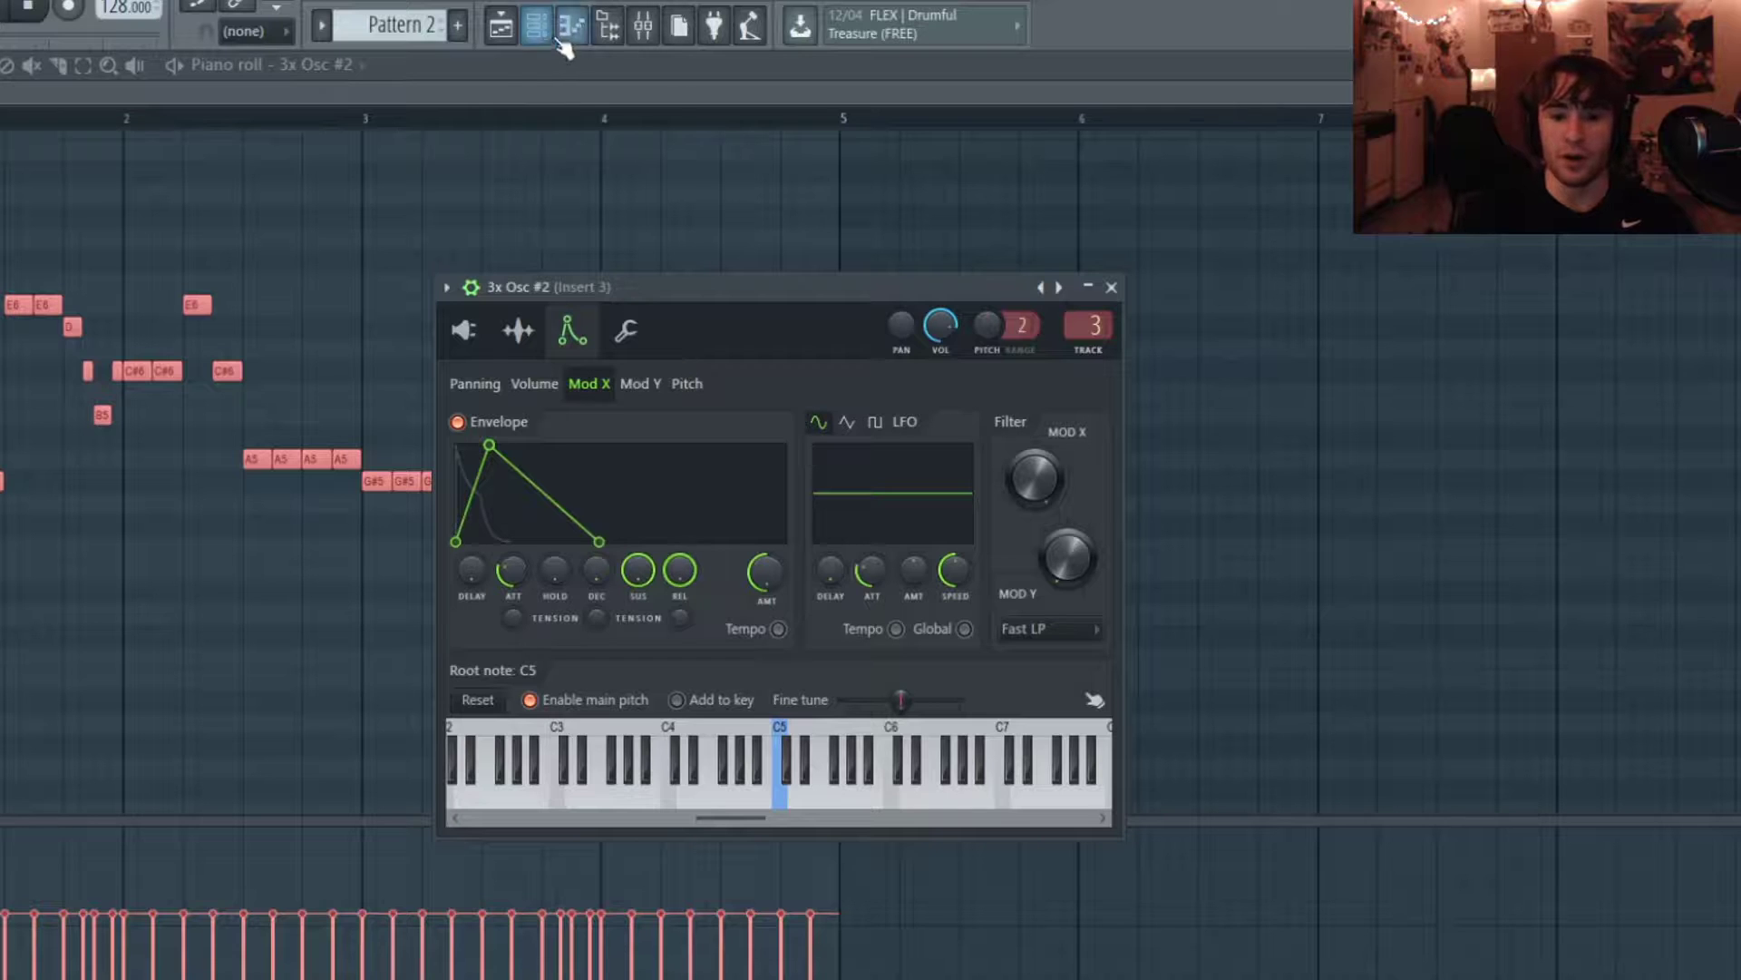
key(space)
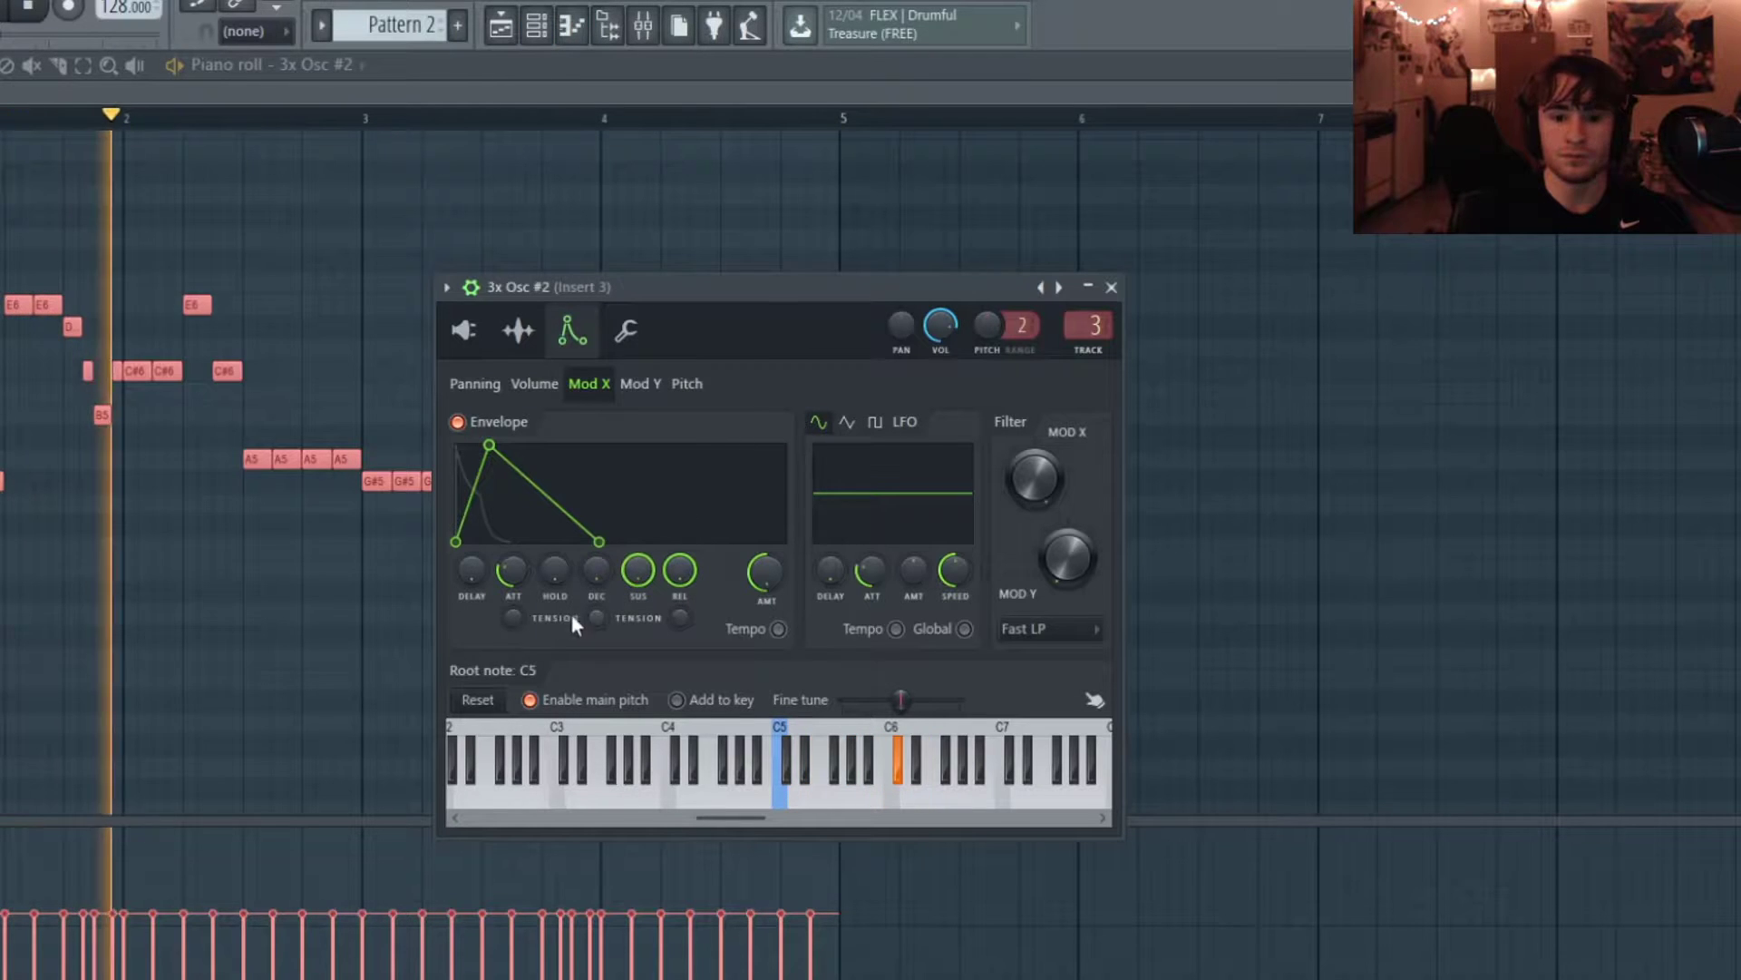
drag(596, 618, 596, 607)
key(space)
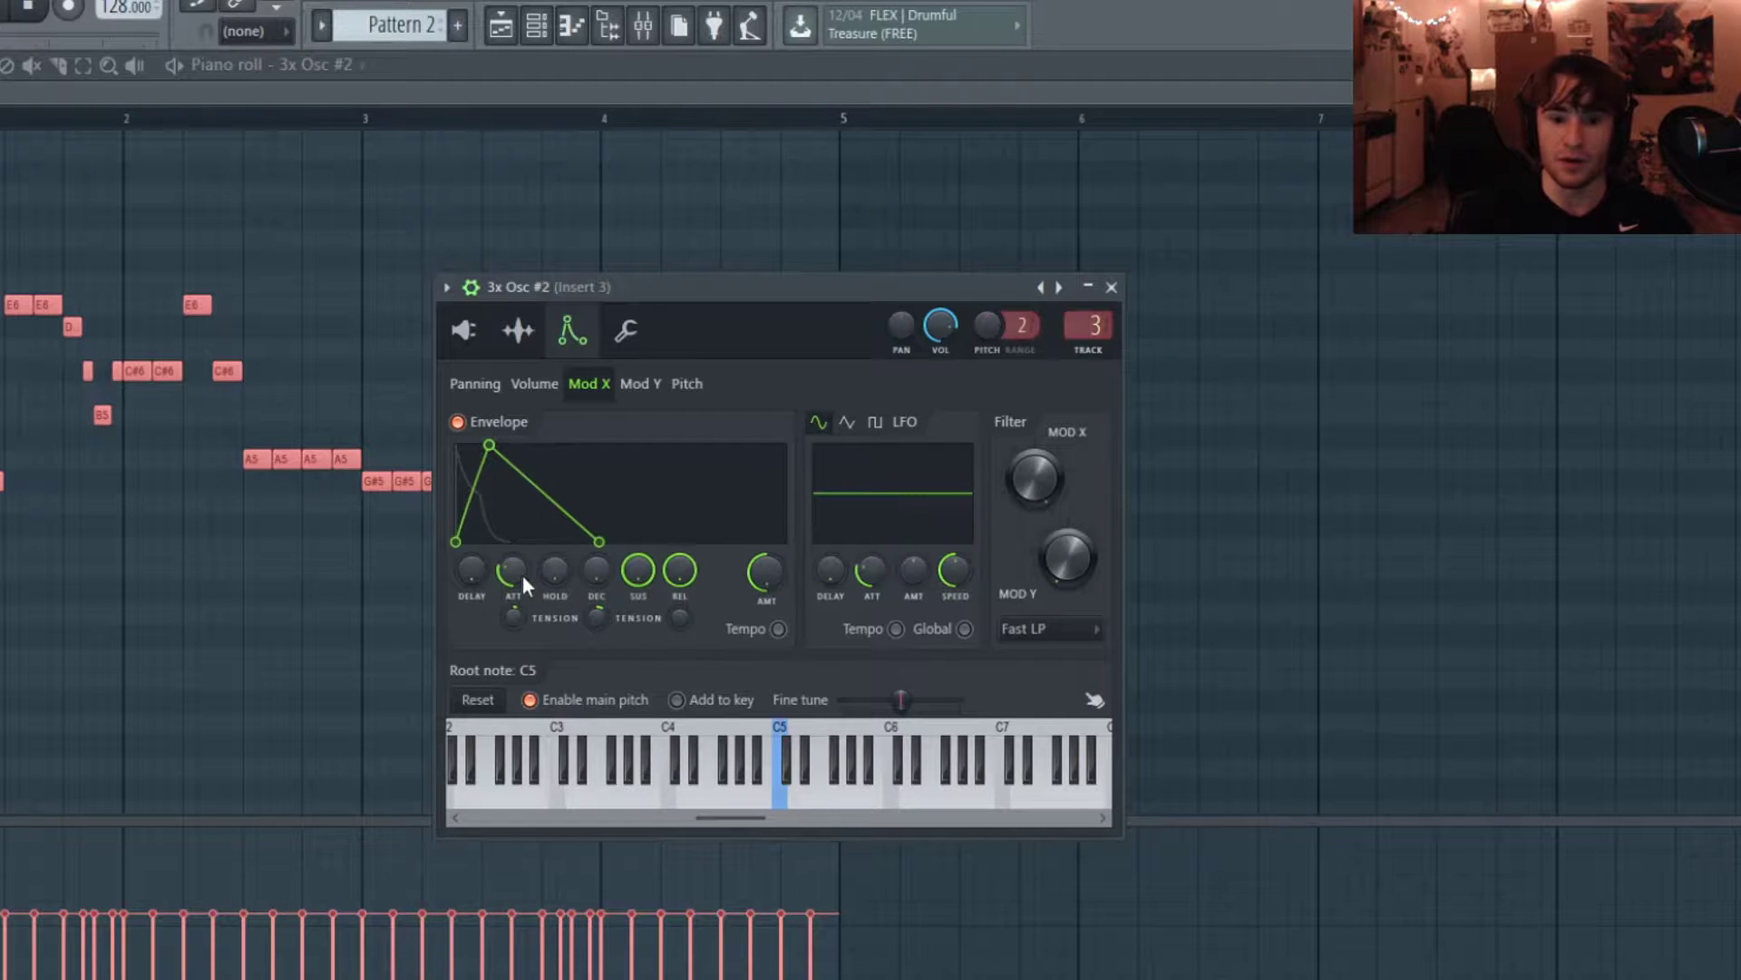
drag(513, 573, 520, 598)
key(space)
key(space)
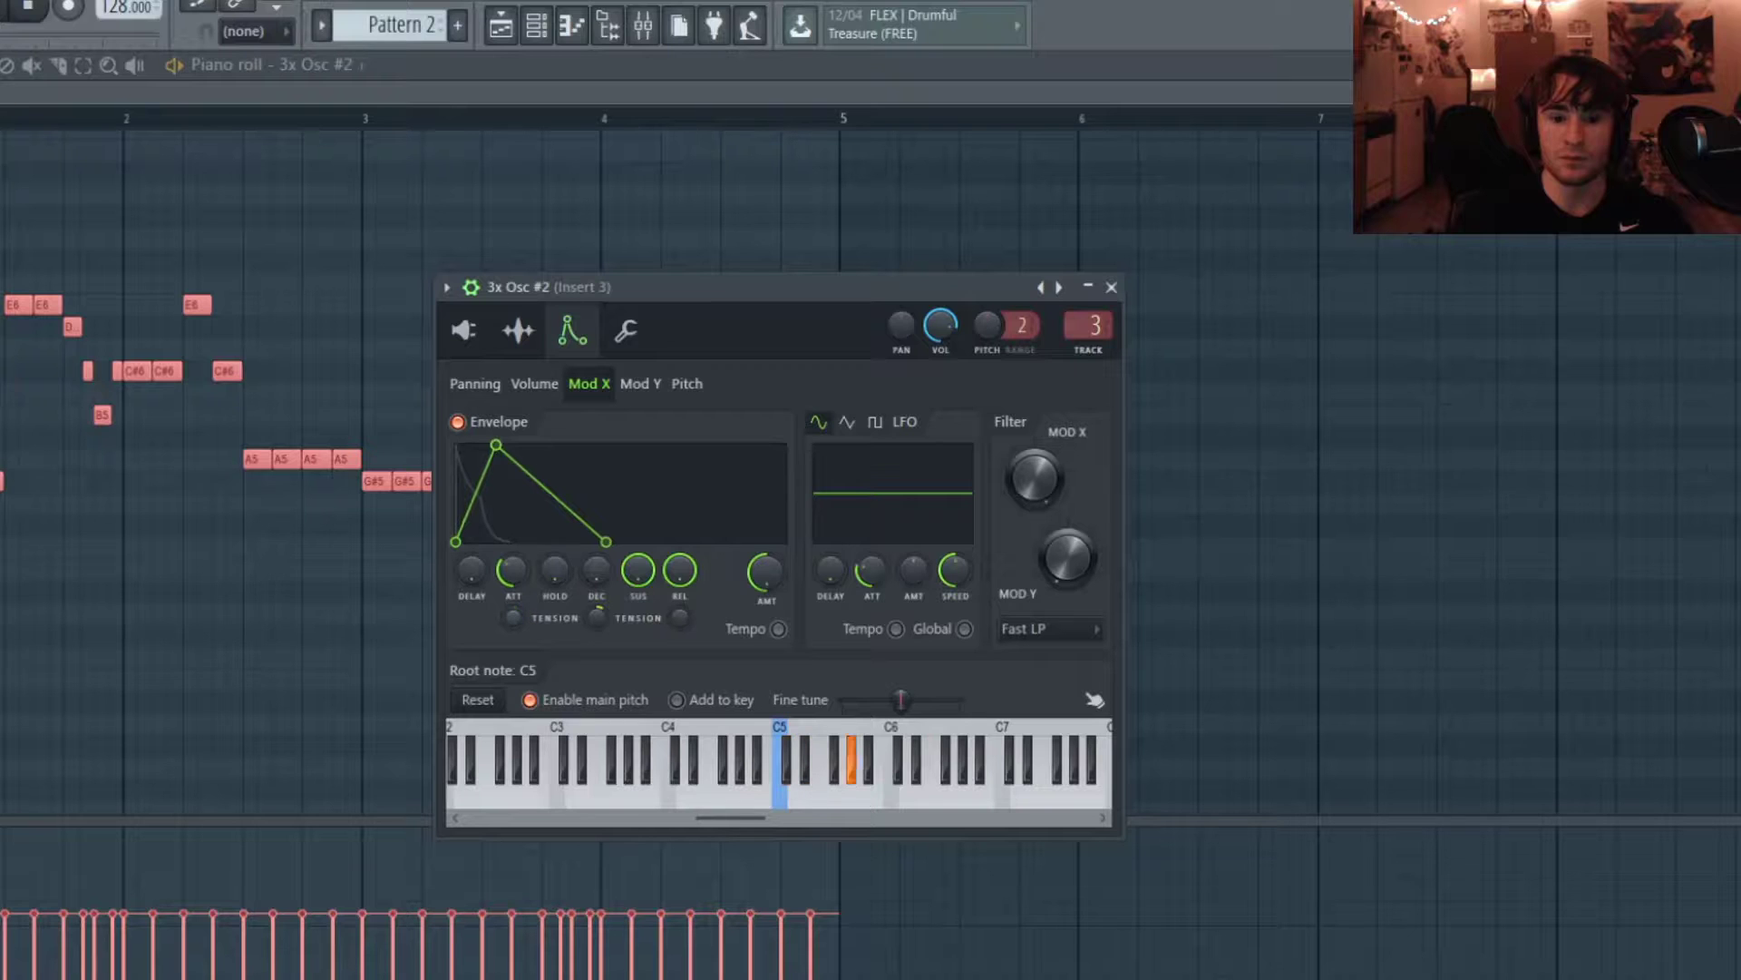
key(space)
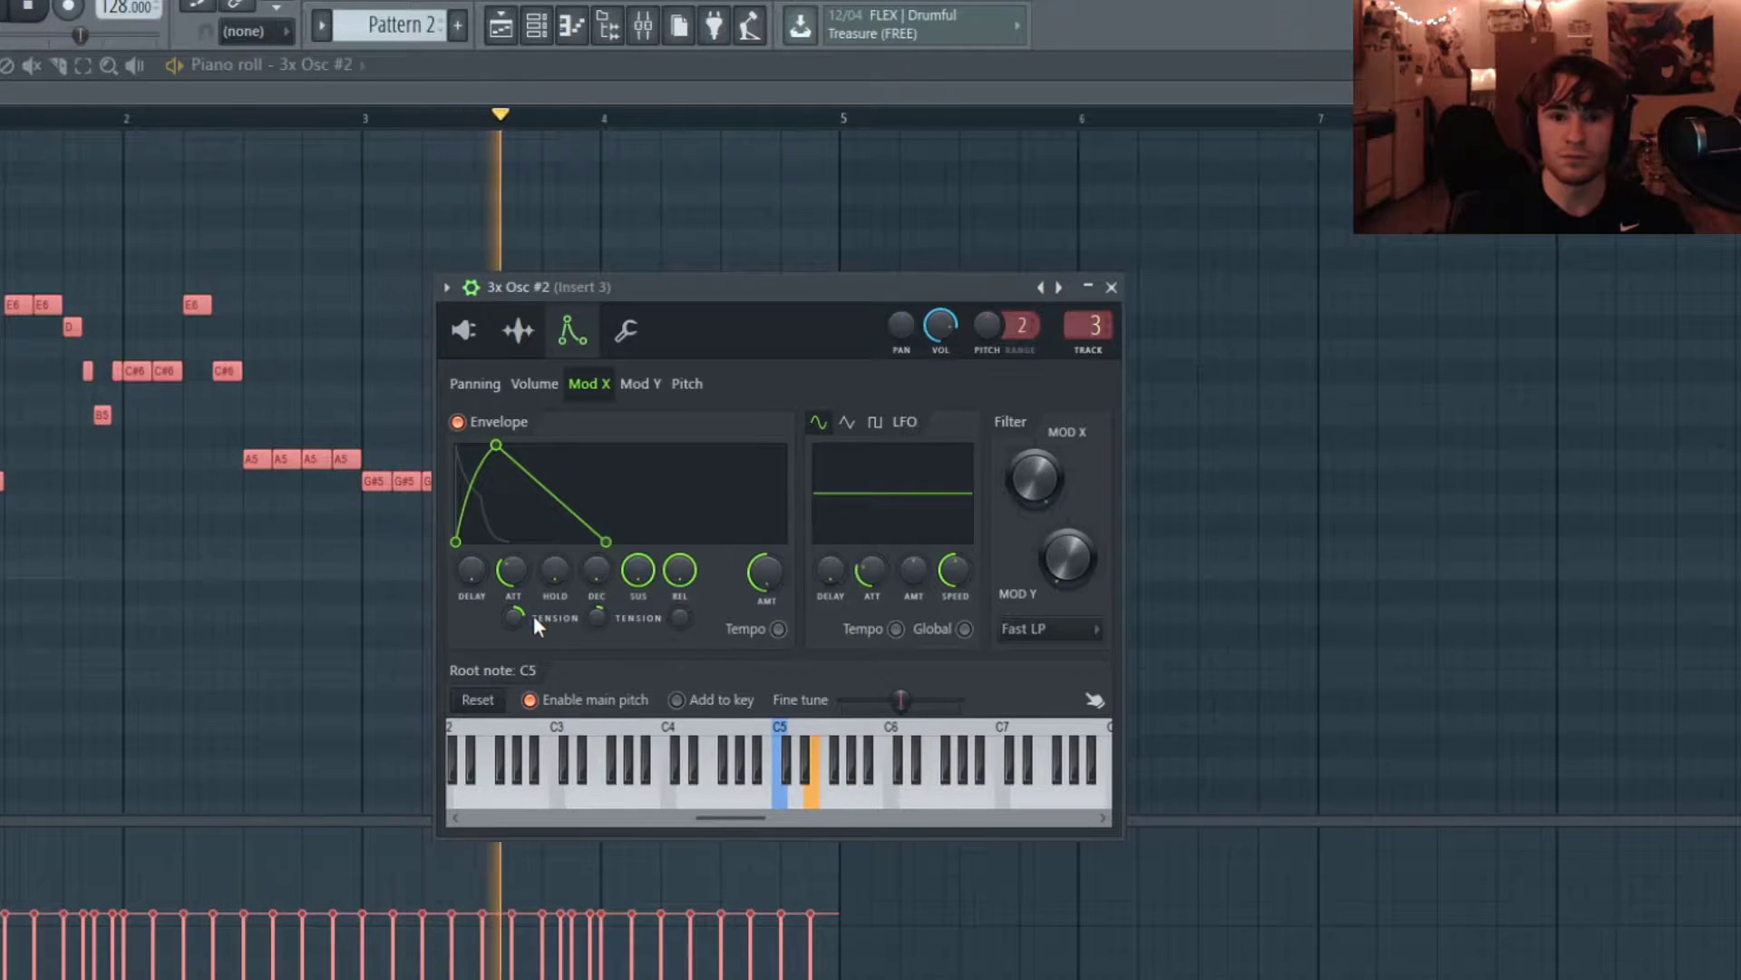
- Stop playback, open the mixer, and name the lead's insert 3x Osc #2
key(space)
click(642, 26)
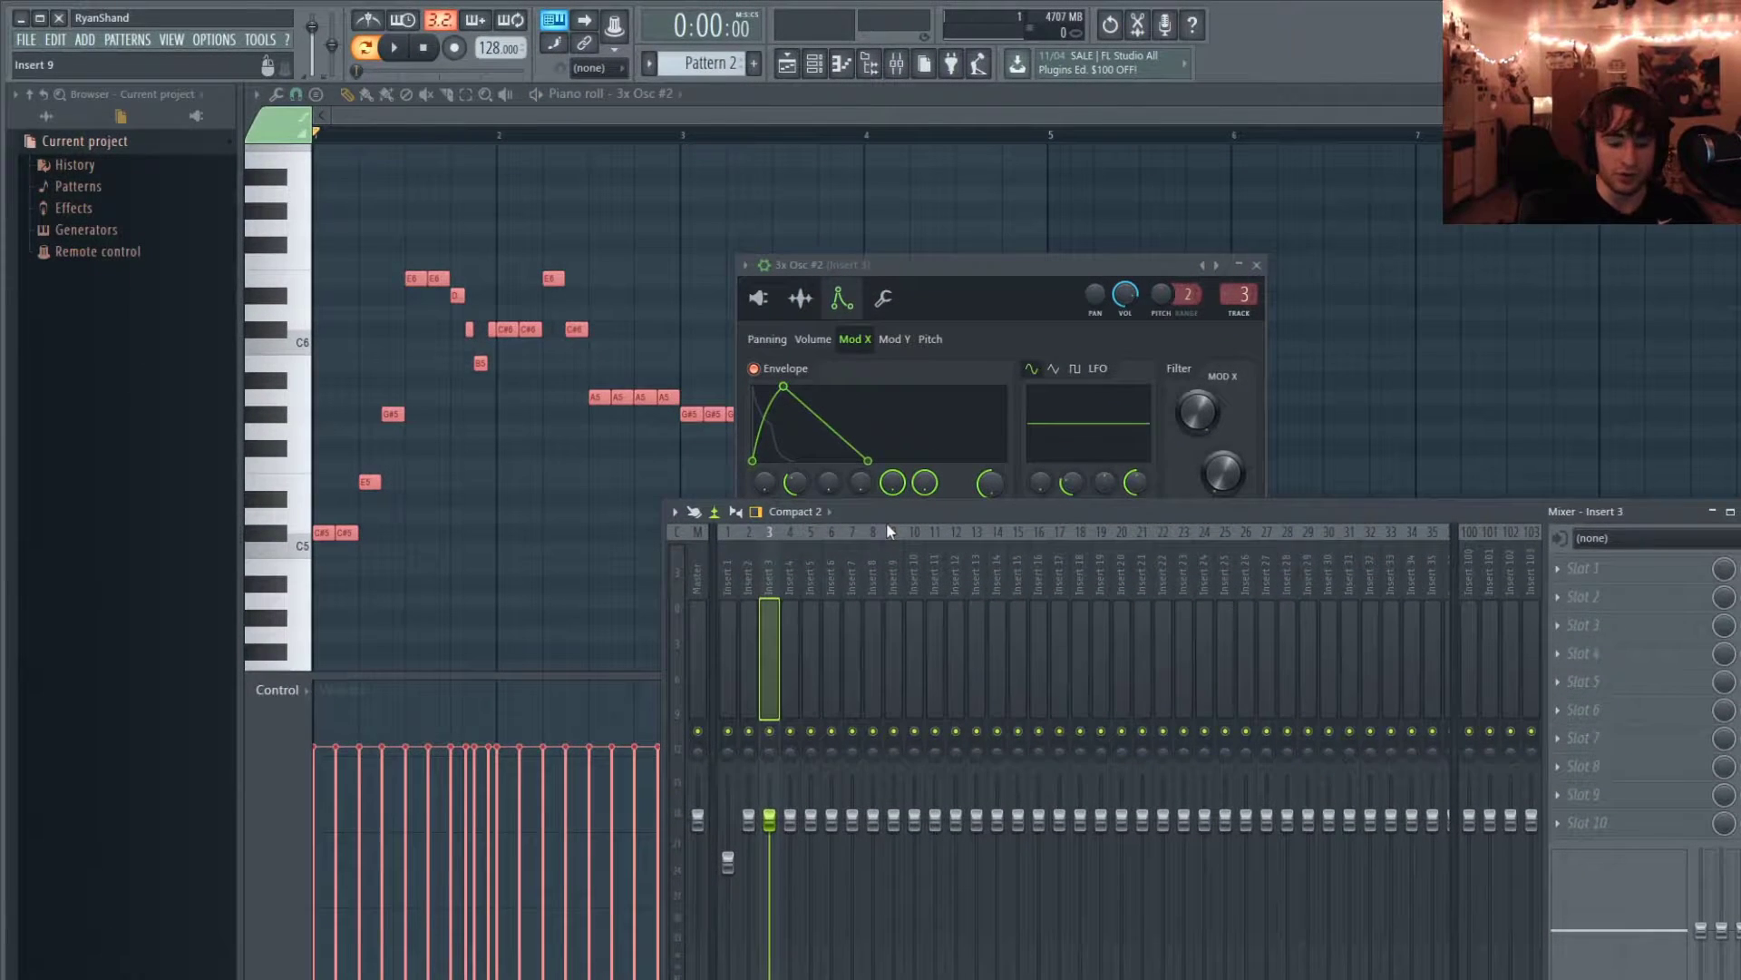
key(ctrl+l)
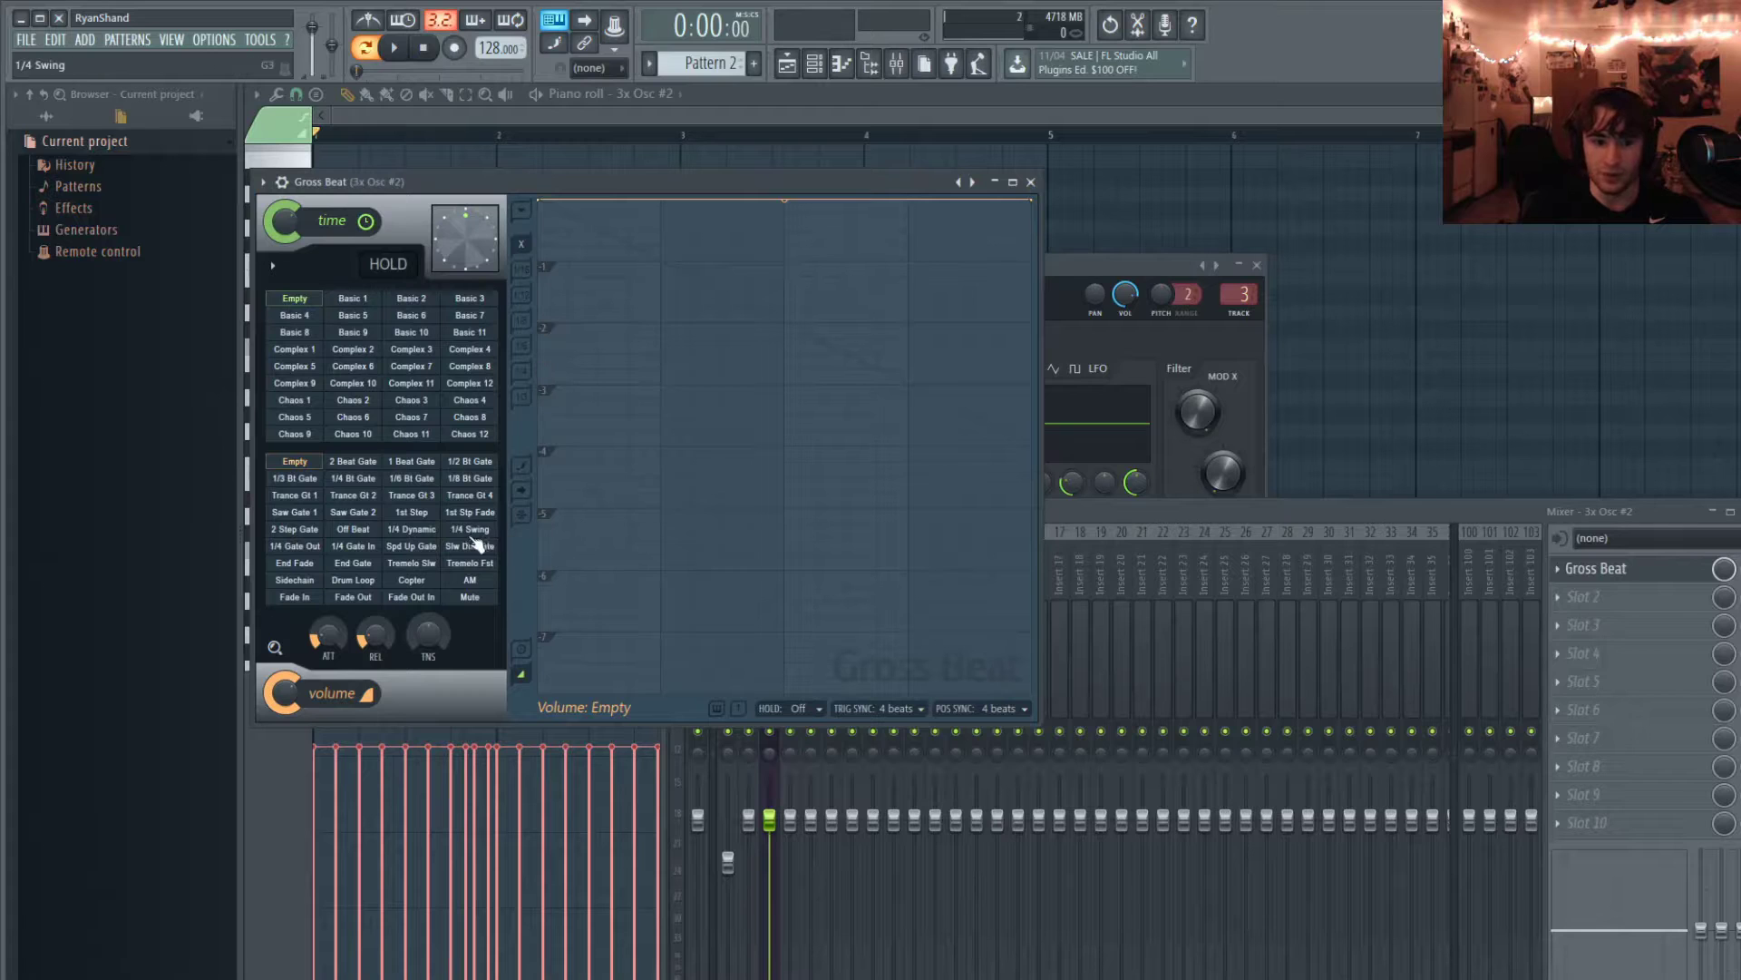
- Load Gross Beat's Sidechain preset with a steeper rise, and add Fruity Reeverb 2 to the insert
click(309, 579)
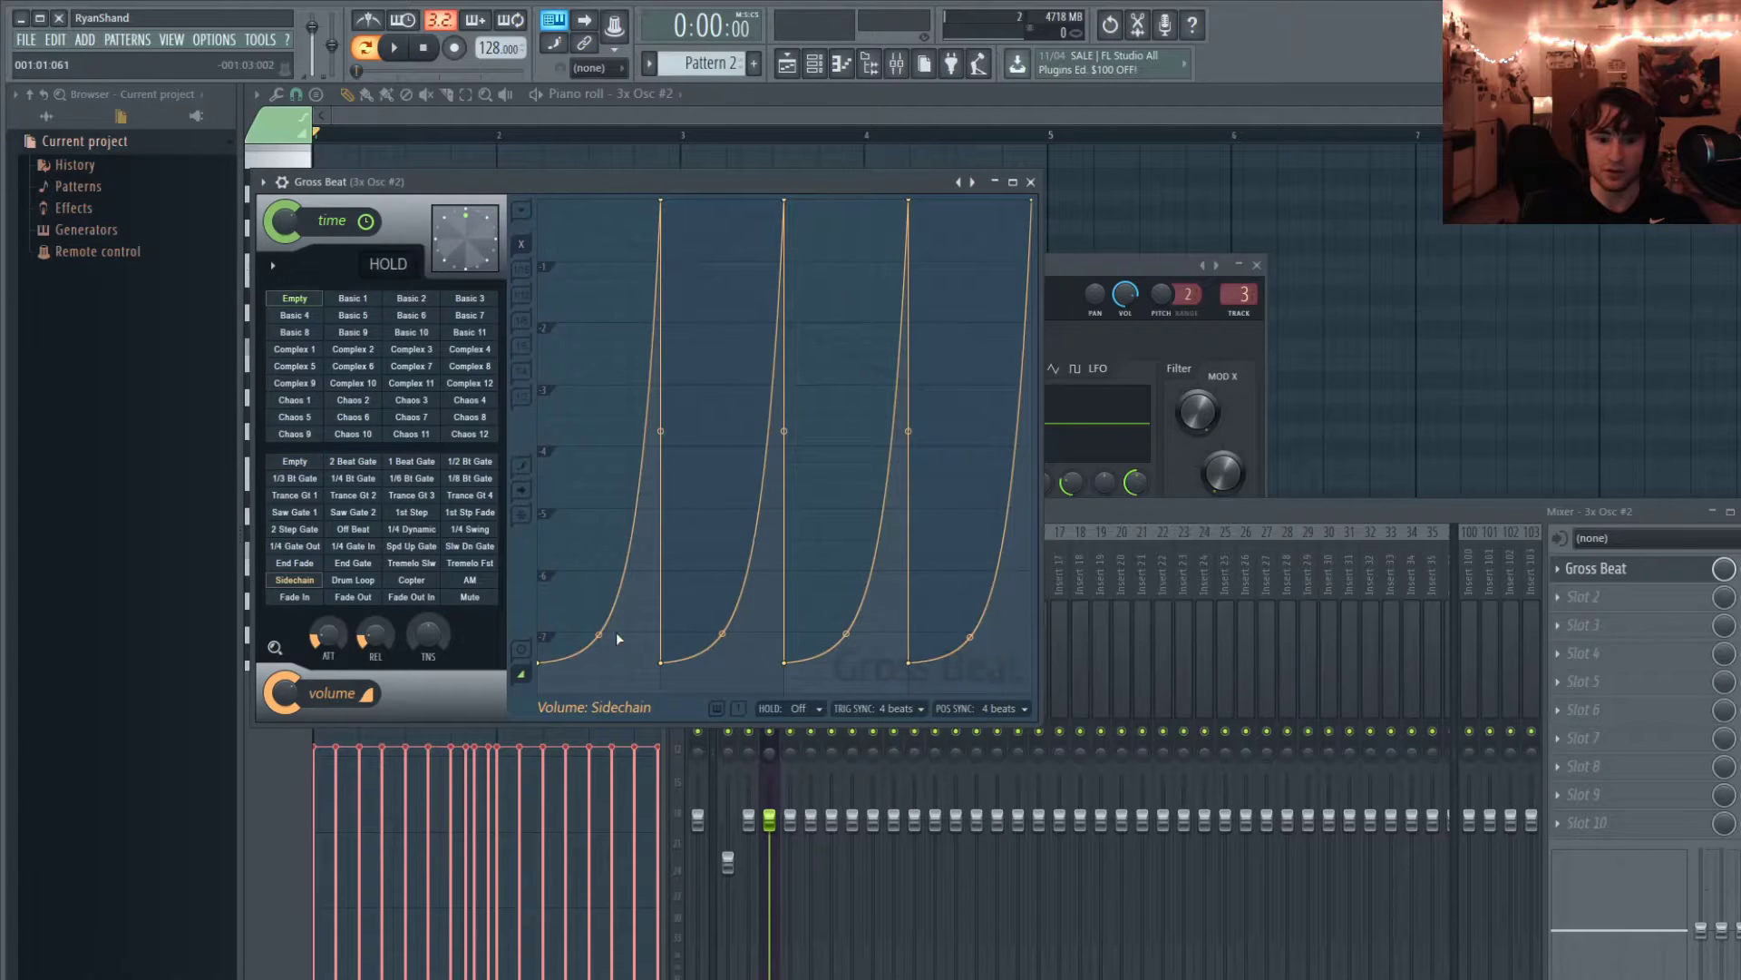
drag(599, 633, 599, 508)
mouse_move(602, 272)
mouse_down()
mouse_move(611, 233)
mouse_move(607, 259)
mouse_move(588, 252)
mouse_up()
key(space)
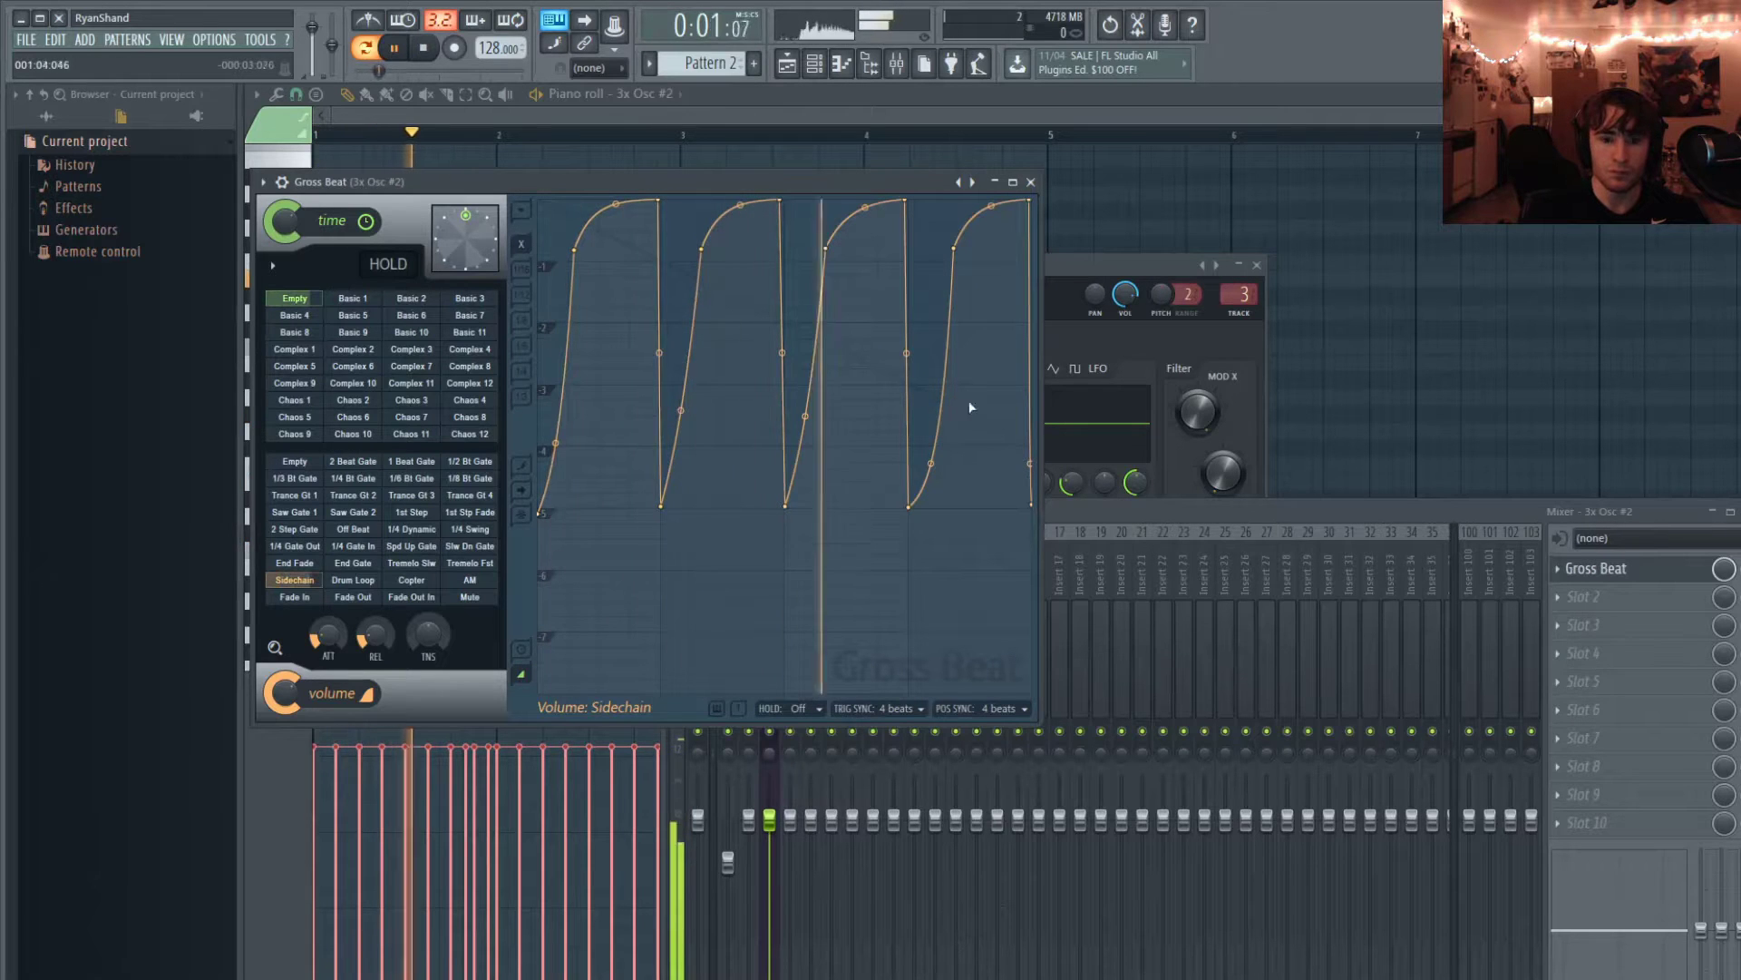
key(space)
drag(1621, 602, 1622, 597)
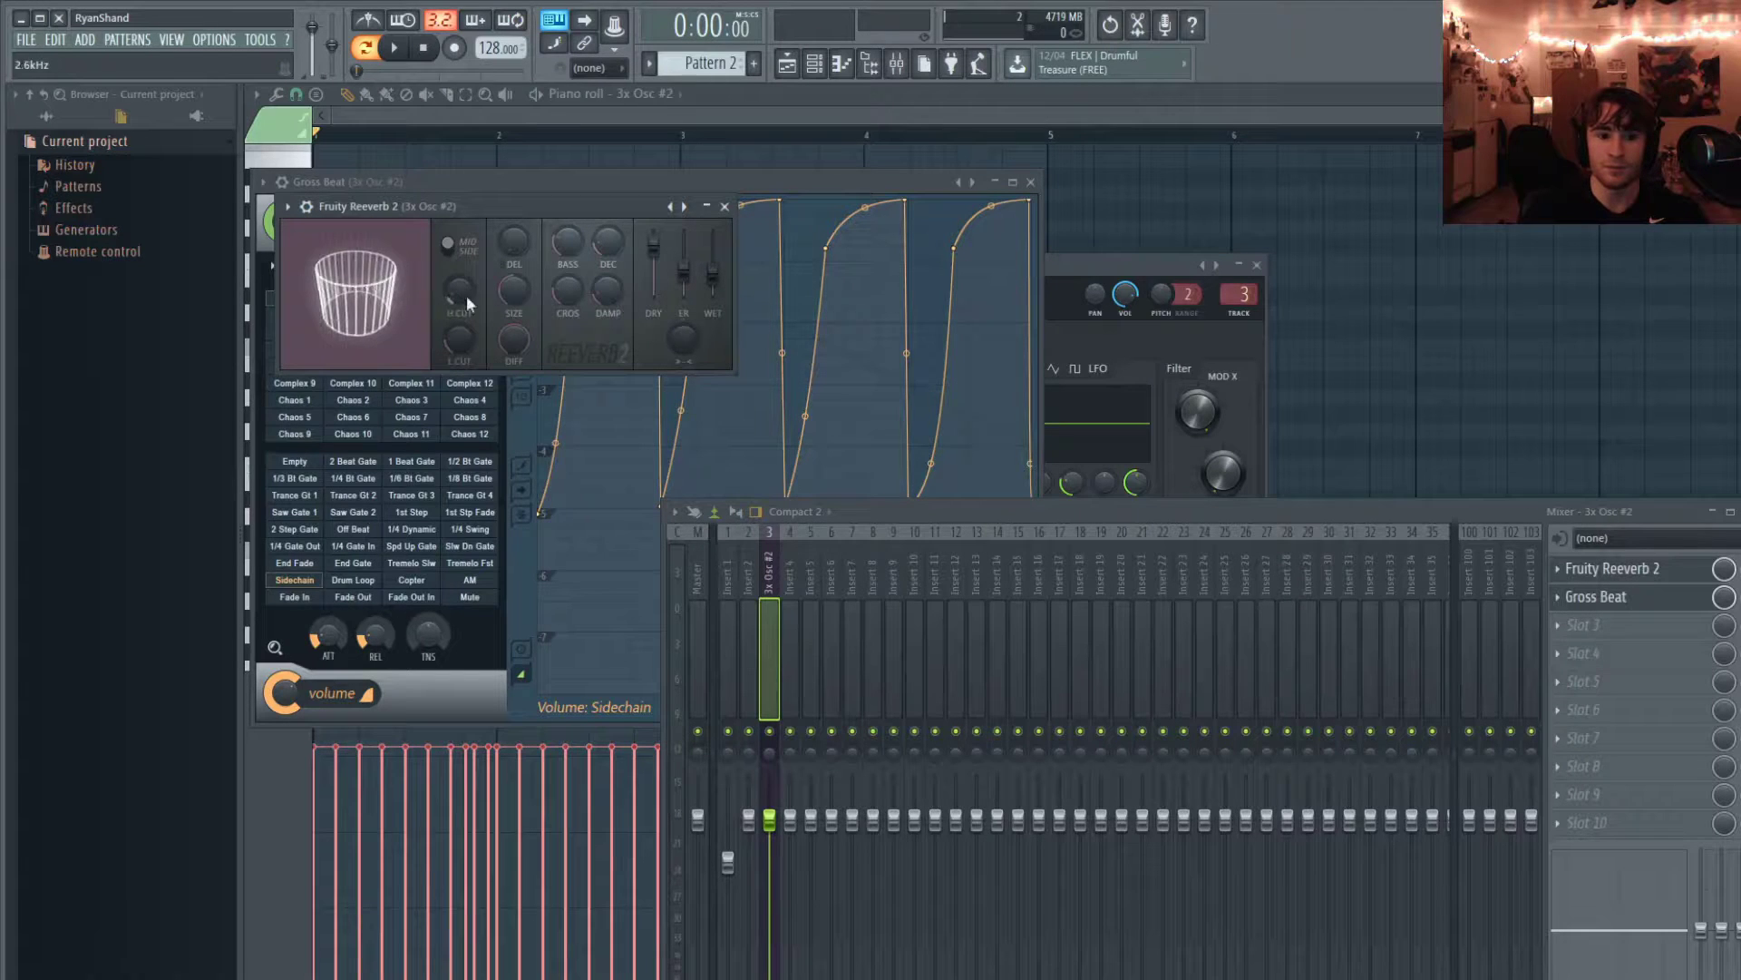
key(space)
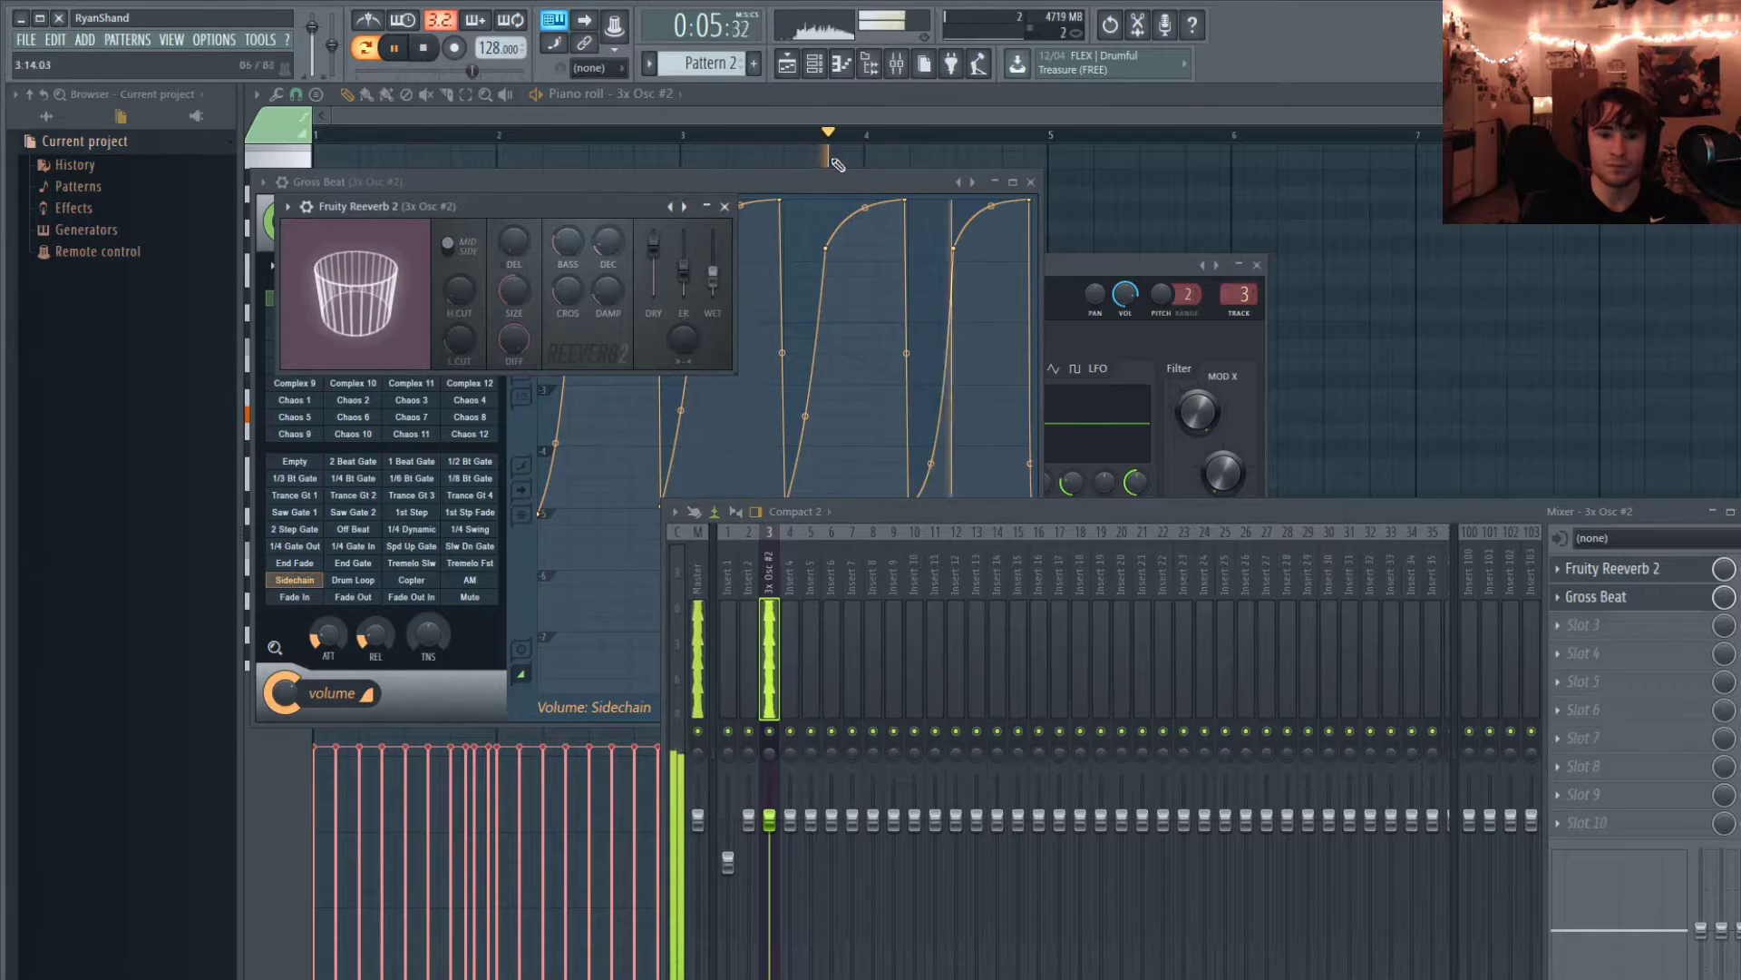
- Bring the 3x Osc #2 melody piano roll in front of the mixer and plugin windows
click(869, 121)
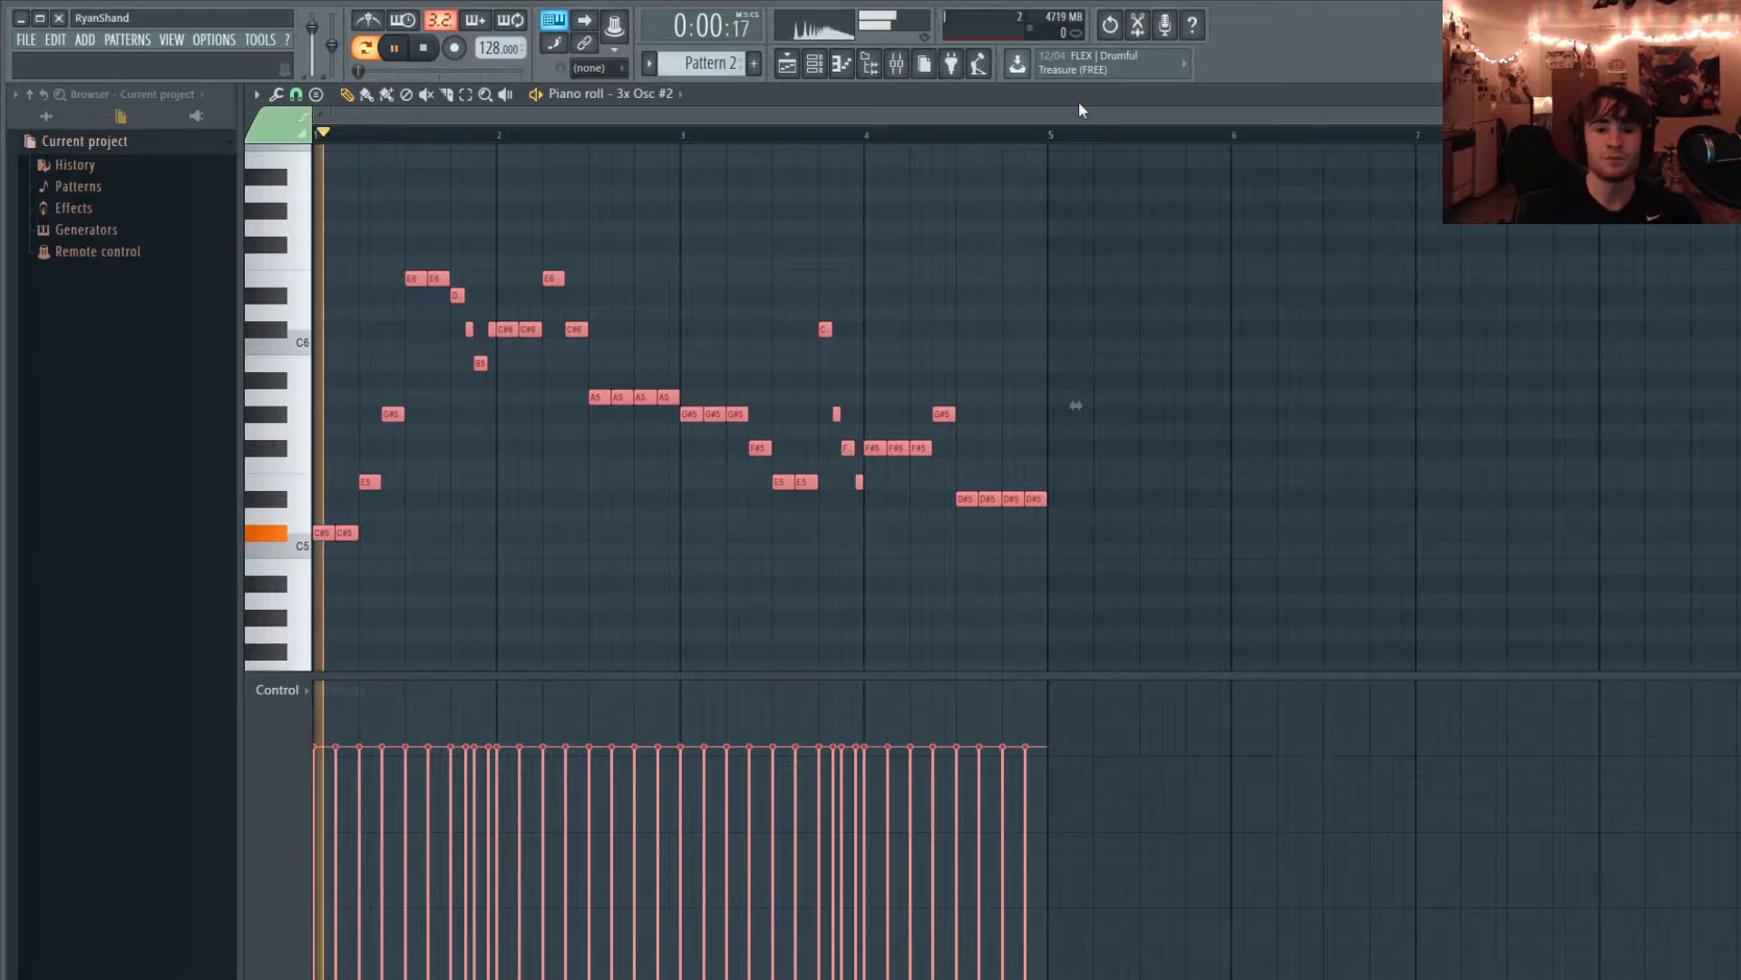